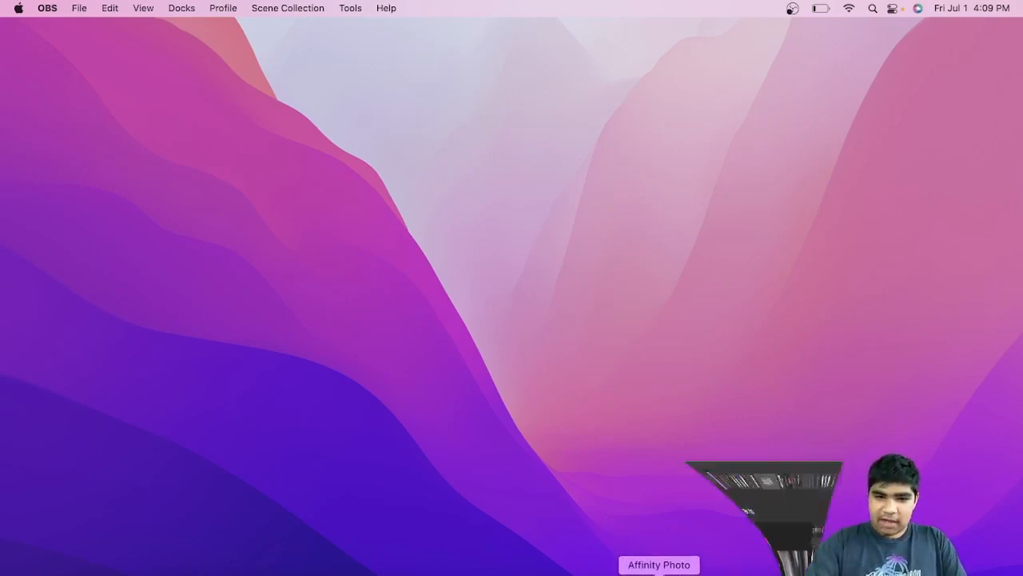
Switch to Affinity Photo, trace a closed outline around the hamster with the Pen Tool, and delete the curve.
left_click(657, 562)
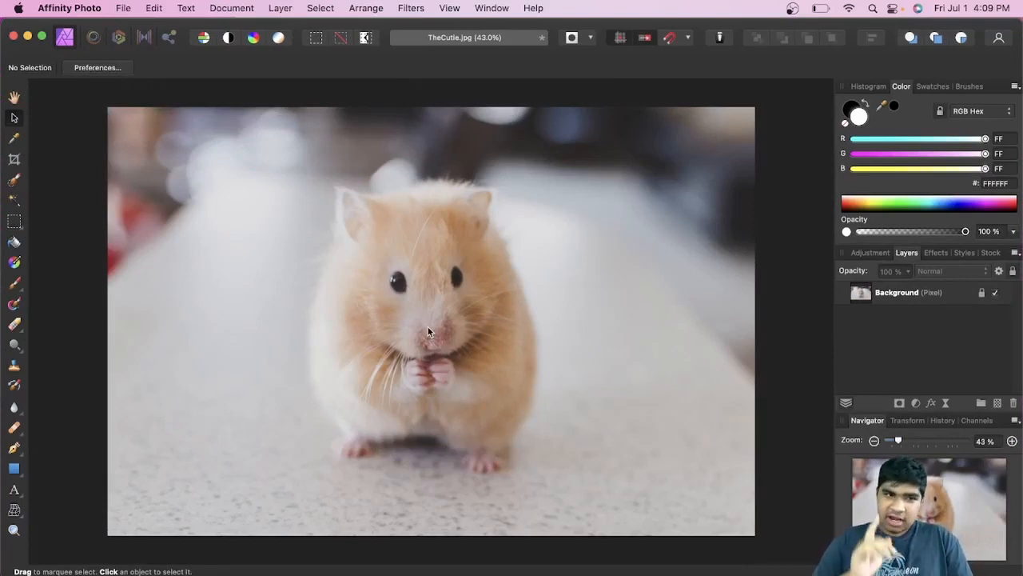
left_click(13, 448)
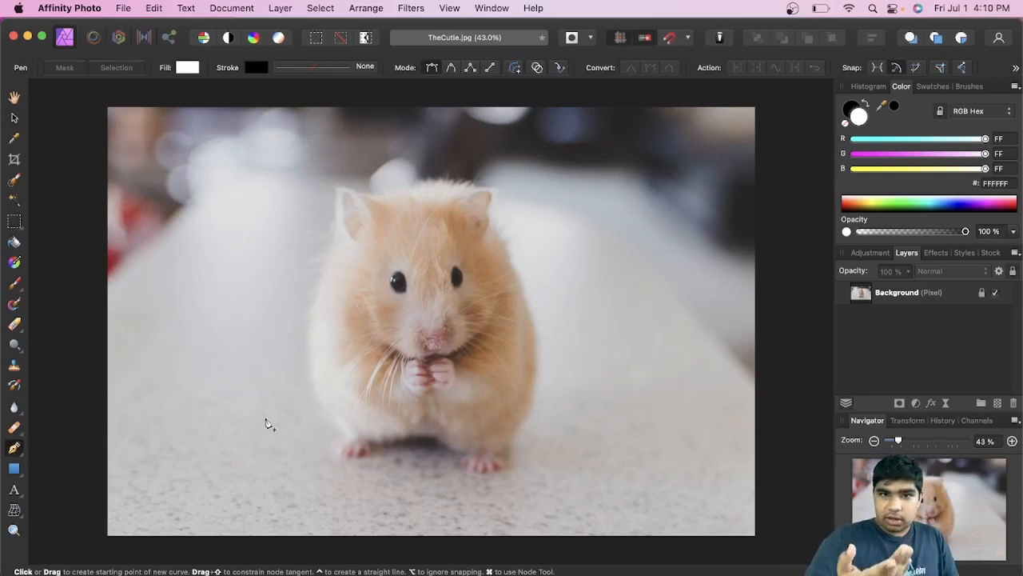
left_click(327, 412)
left_click(319, 376)
left_click(318, 309)
left_click(330, 257)
left_click(339, 227)
left_click(337, 190)
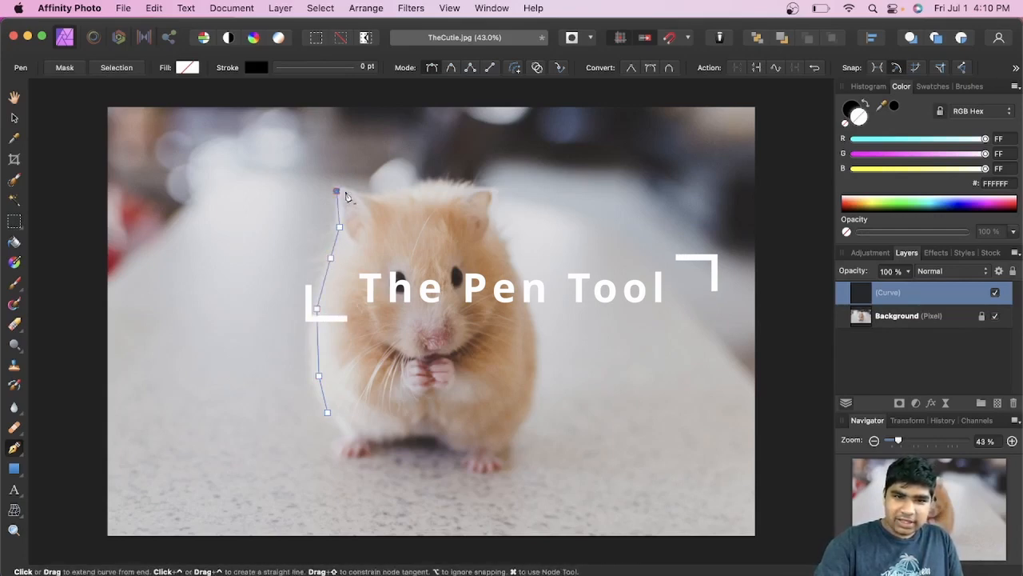
left_click(376, 190)
left_click(406, 191)
left_click(436, 184)
left_click(473, 189)
left_click(493, 190)
left_click(490, 211)
left_click(484, 221)
left_click(504, 232)
left_click(507, 272)
left_click(531, 300)
left_click(534, 326)
left_click(536, 359)
left_click(537, 407)
left_click(512, 434)
left_click(511, 453)
left_click(474, 488)
left_click(429, 452)
left_click(369, 430)
left_click(327, 411)
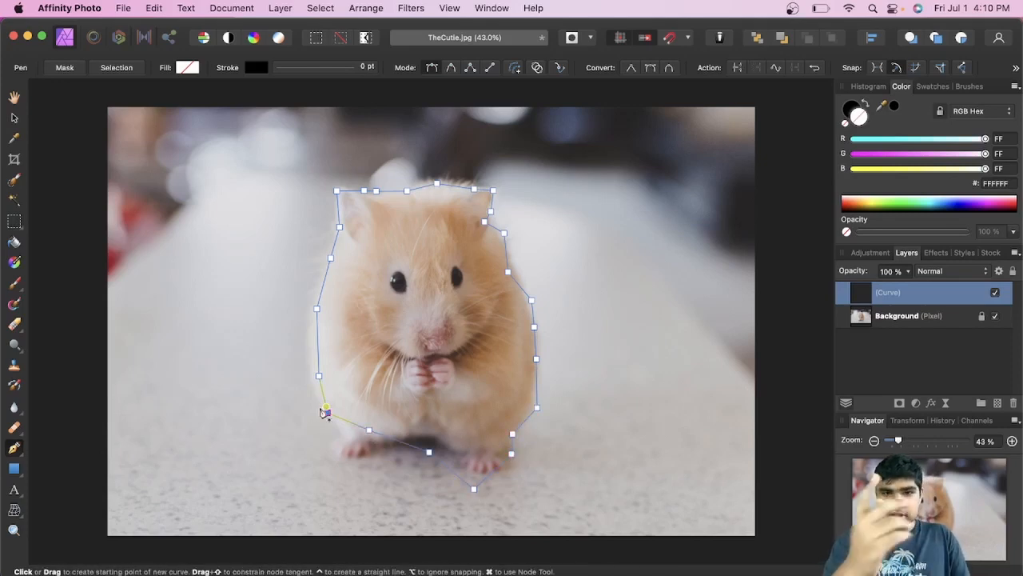
left_click(326, 412)
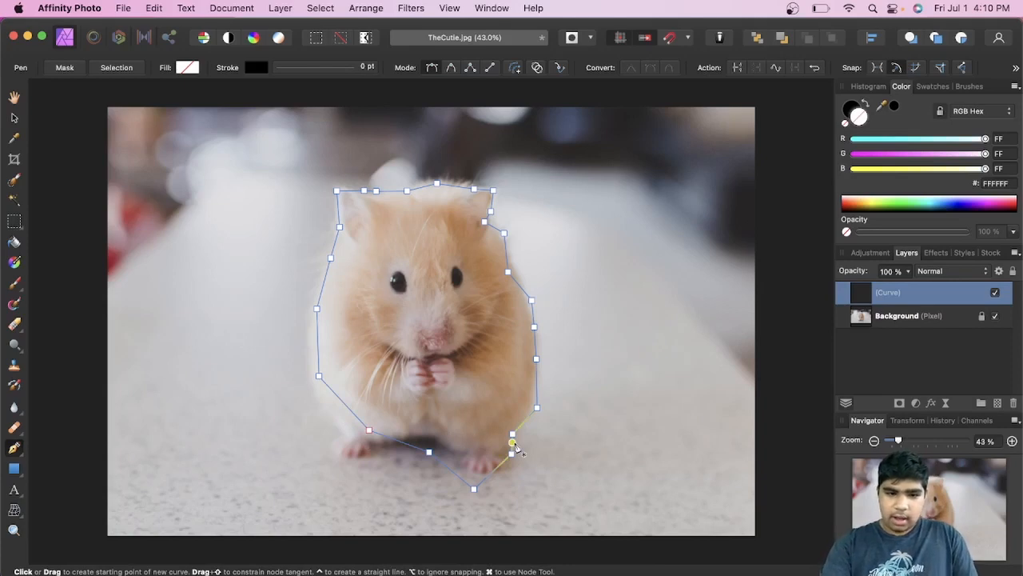
key("Delete")
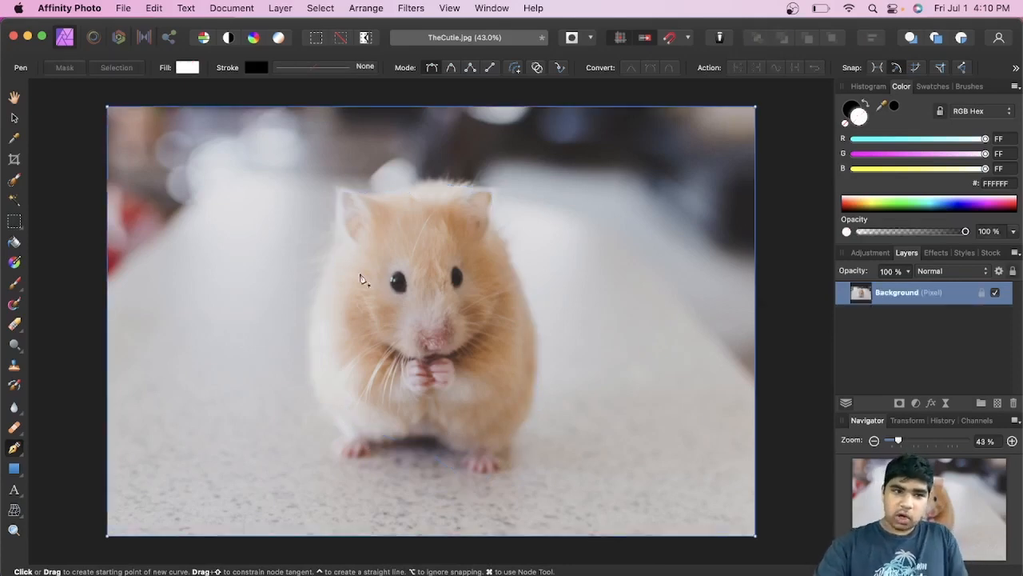
Select the edges of the hamster's body with the Selection Brush Tool, leaving out the blurred patch above its head.
left_click(14, 179)
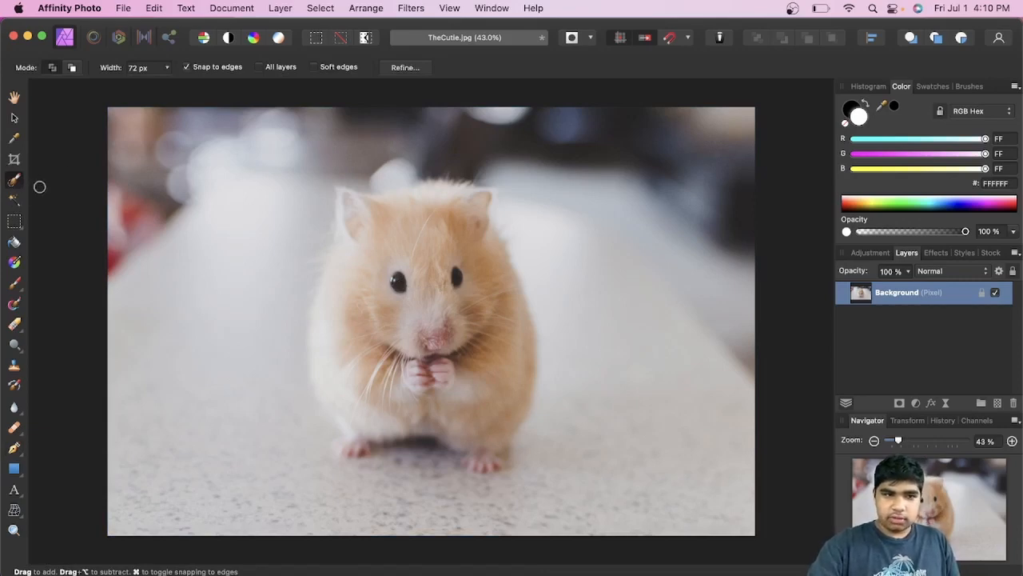
left_click(16, 203)
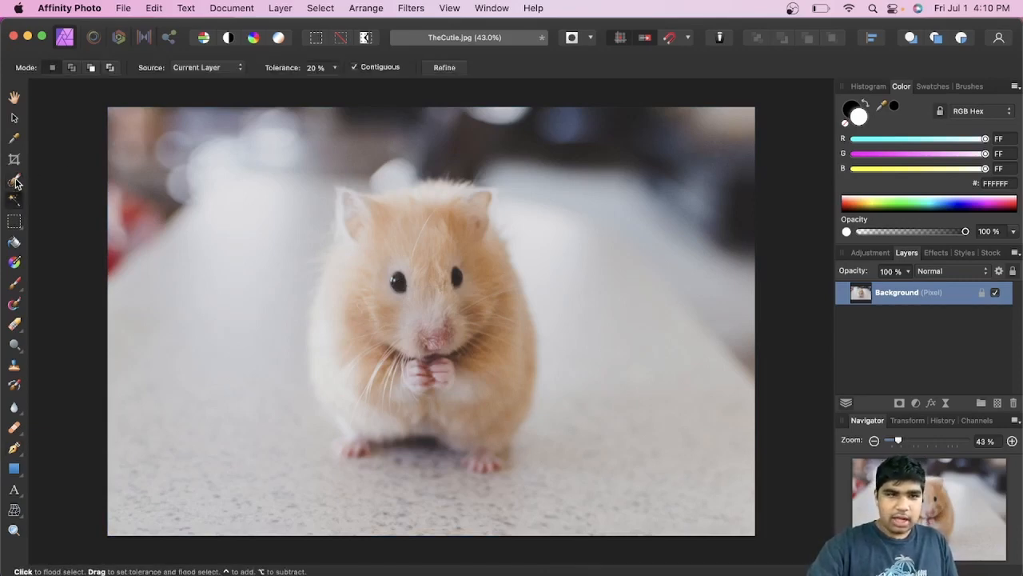
left_click(14, 182)
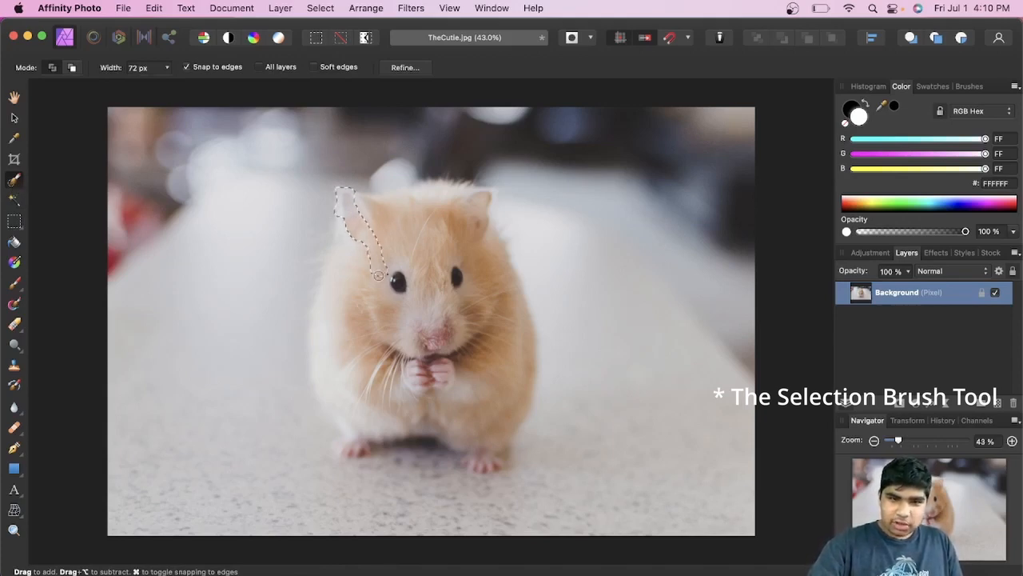
left_click_drag(379, 269, 366, 324)
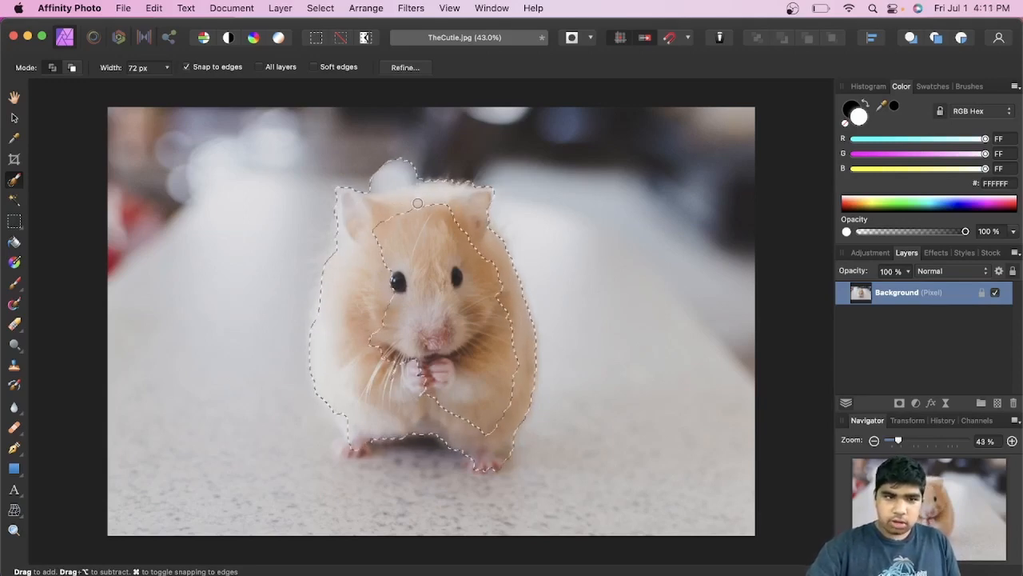
left_click_drag(417, 165, 405, 166)
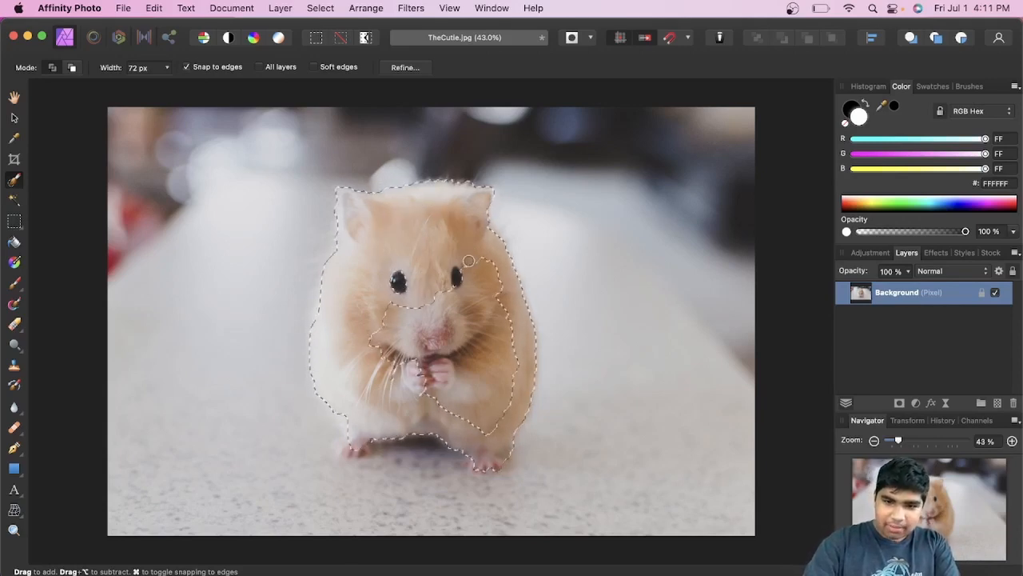
Fill in the hamster's face with a 166 px selection brush and add the left foot in the photo using 74 px.
key("bracketright")
key("bracketright")
key("bracketright")
key("bracketright")
key("bracketright")
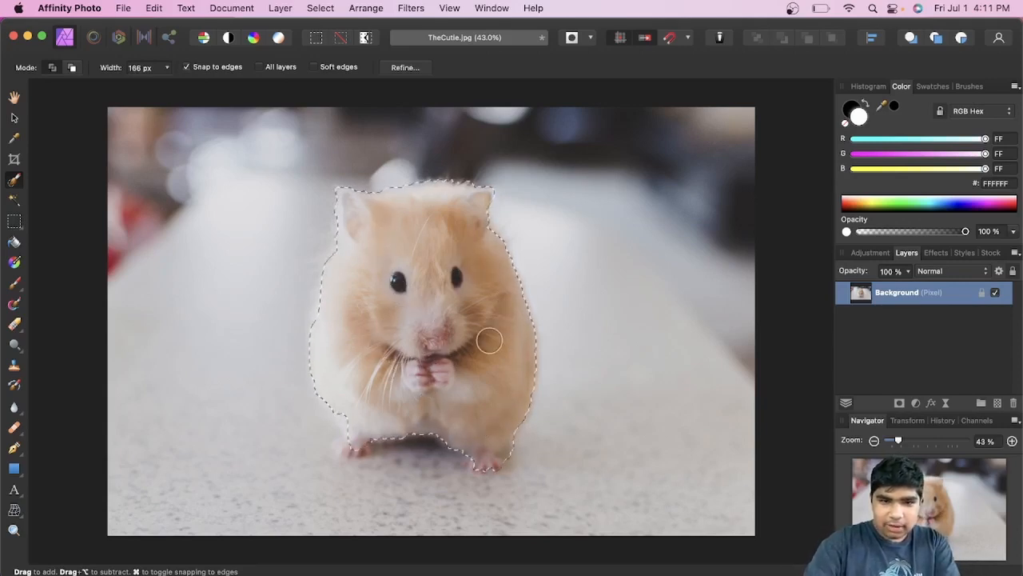
key("bracketleft")
key("bracketleft")
key("bracketleft")
key("bracketleft")
key("bracketleft")
key("bracketleft")
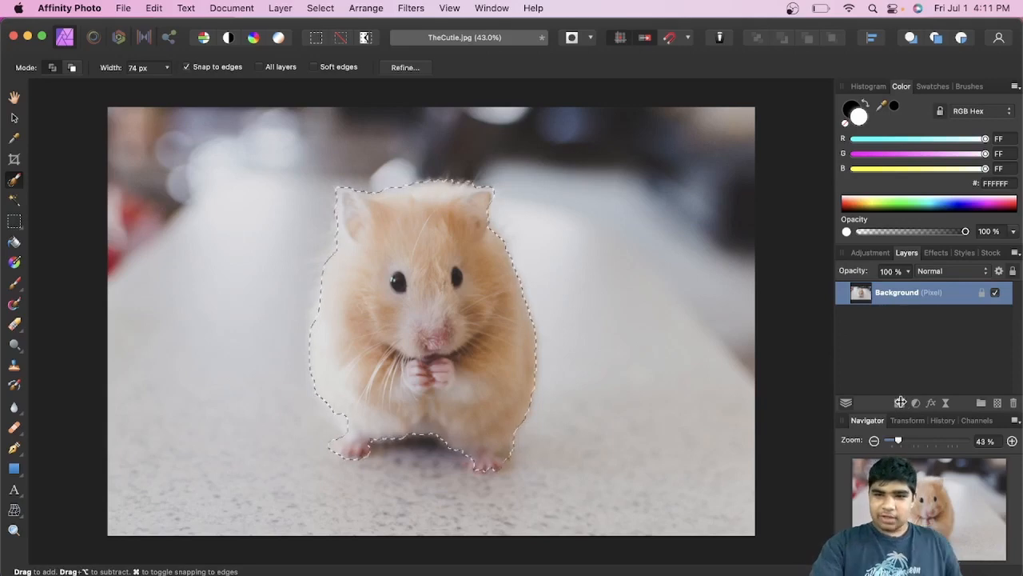
Mask the Background layer to the hamster selection, and undo the mask.
left_click(14, 119)
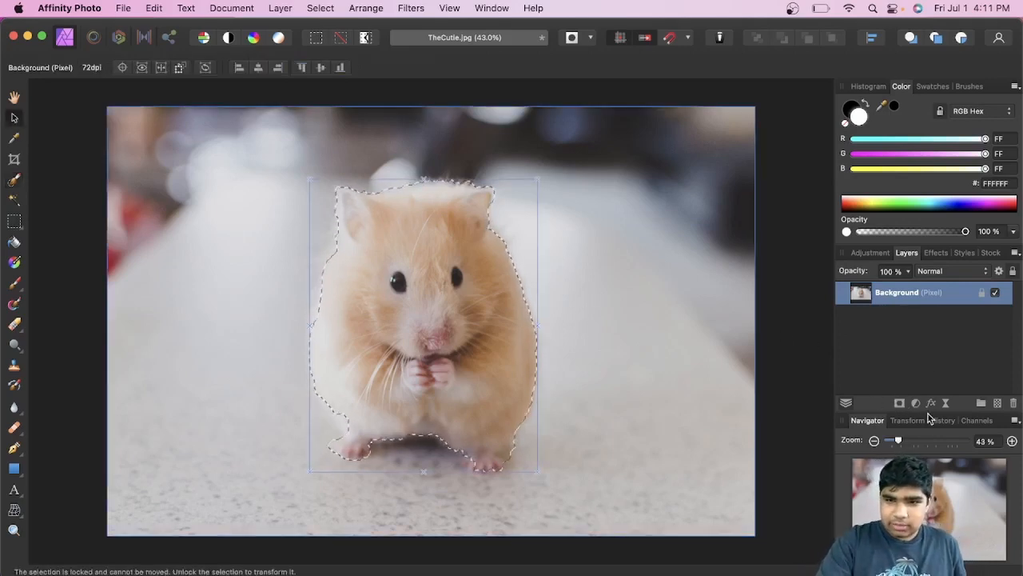
left_click(900, 403)
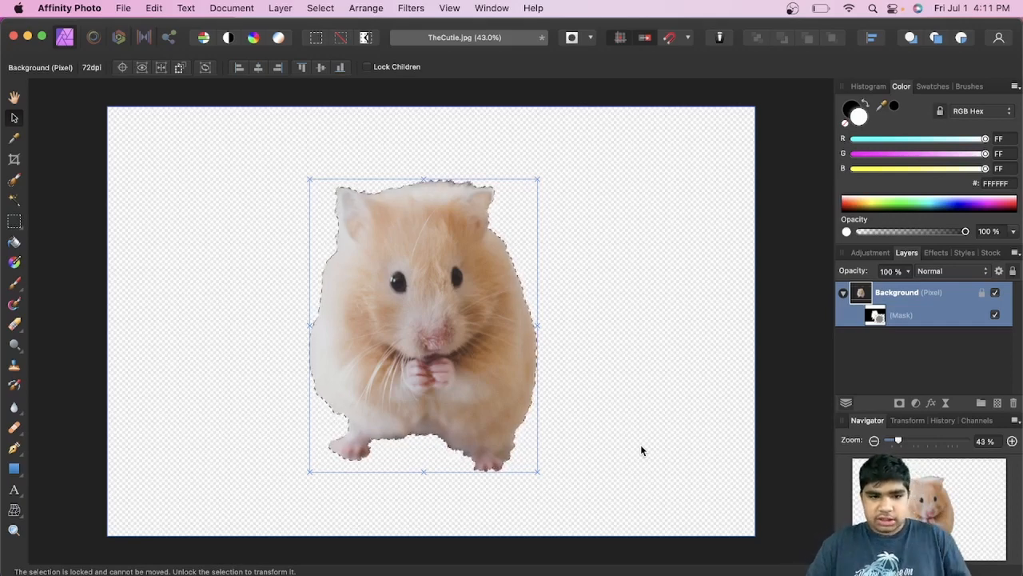
key("super+z")
key("super+z")
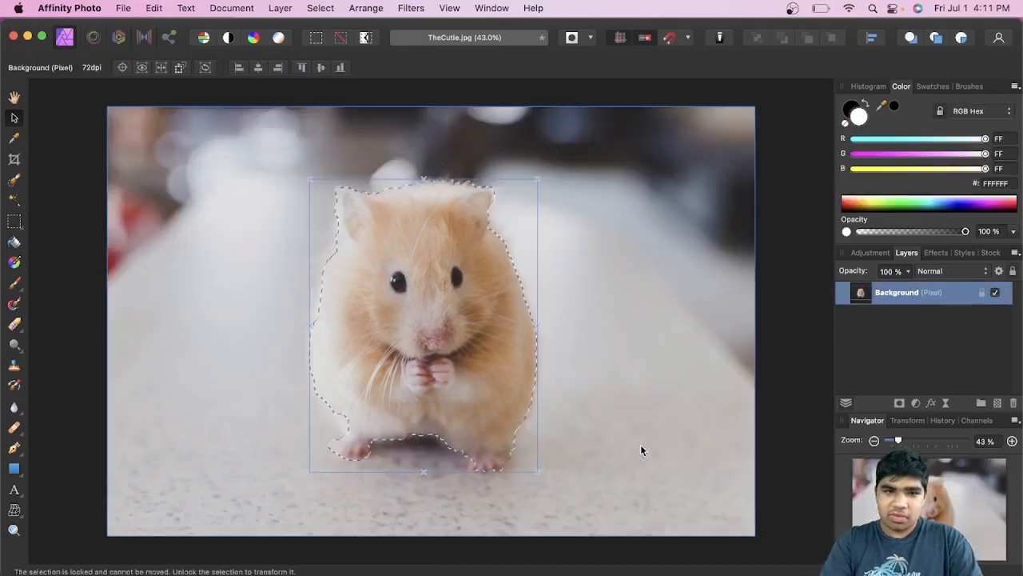
Clear the hamster selection and deselect the Background layer.
left_click(229, 10)
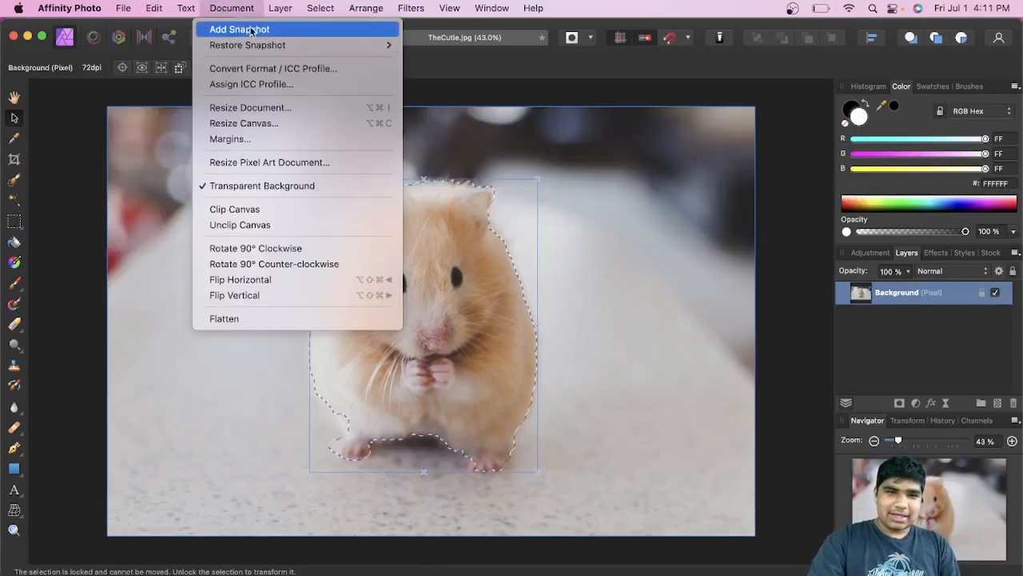
mouse_move(320, 8)
left_click(339, 44)
left_click(774, 341)
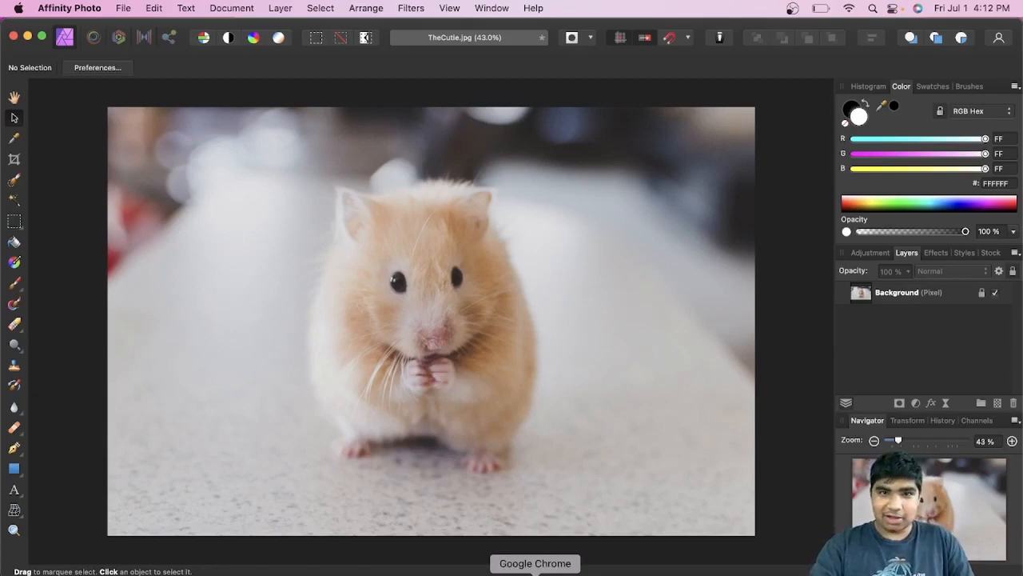
Switch to Chrome, view the remove.bg pricing page, and return to the home page.
left_click(535, 572)
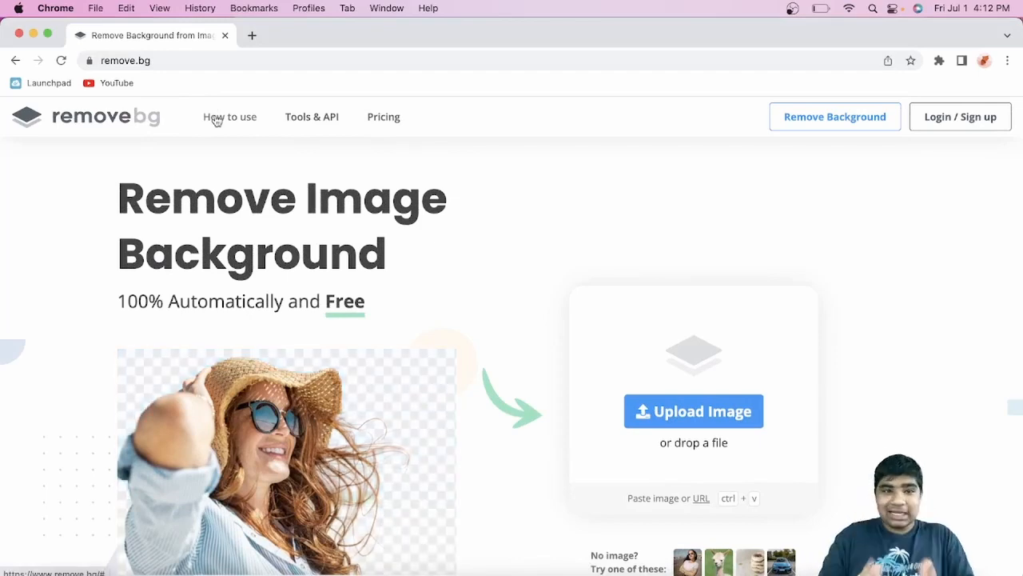
left_click(388, 122)
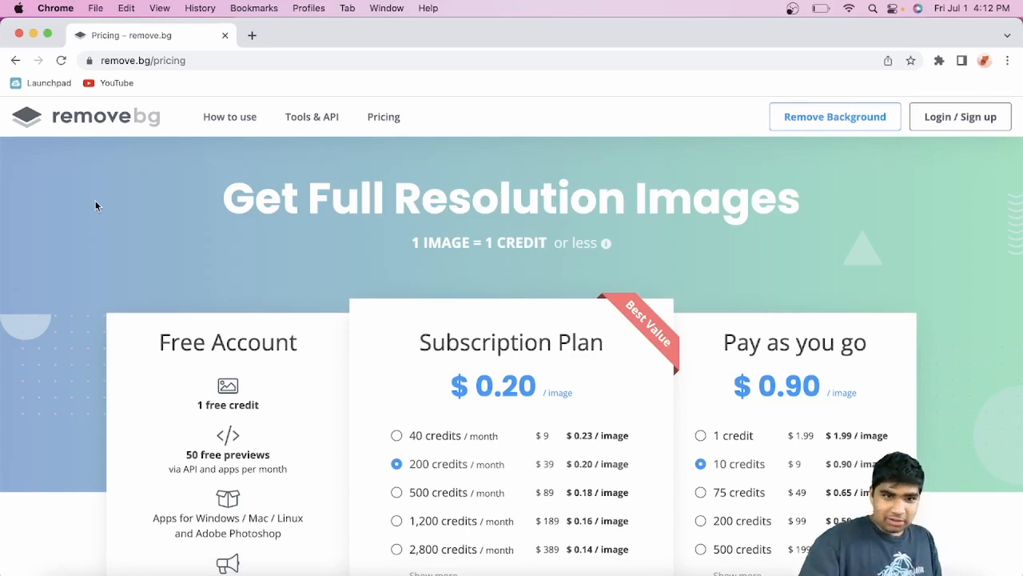
left_click(115, 116)
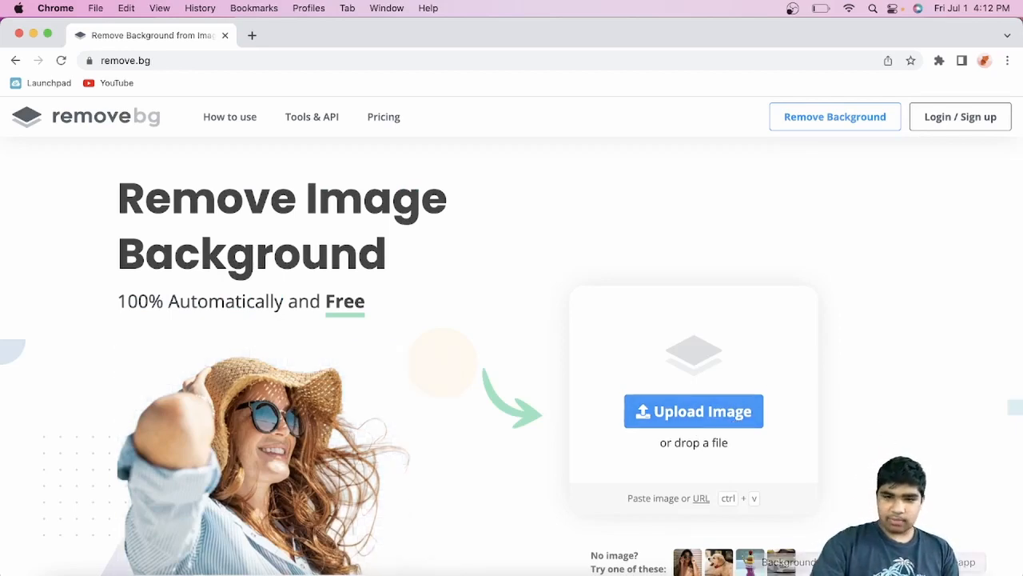
Switch to the Finder folder with the sample images, view PersonOnIce.jpg in Preview, and close the image.
left_click(604, 371)
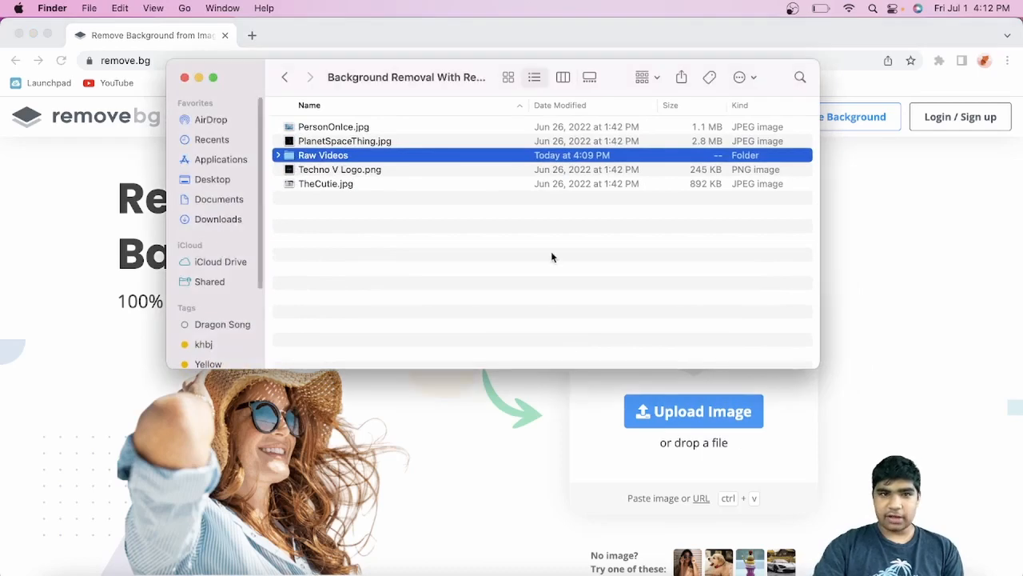
left_click(340, 141)
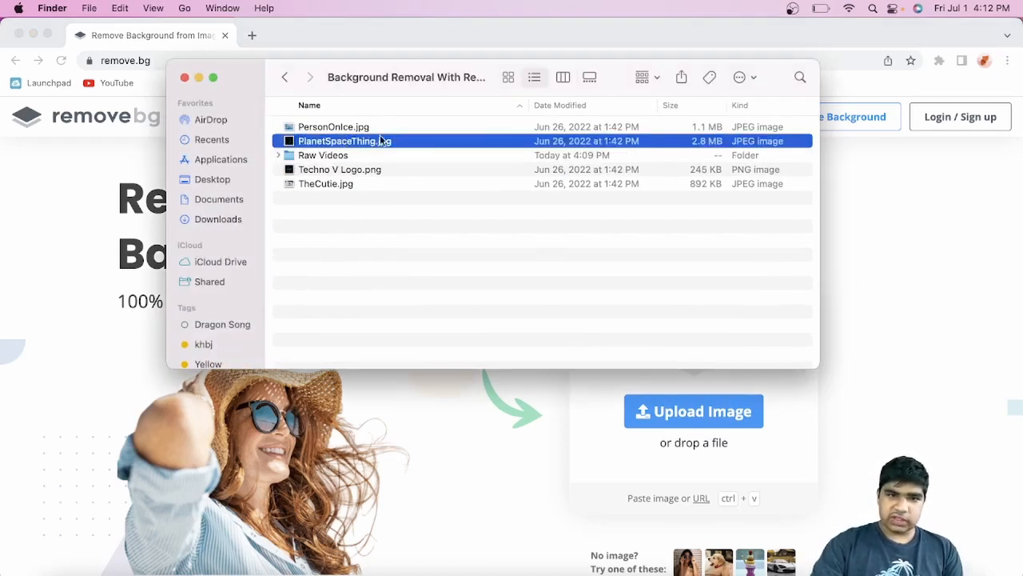
left_click(349, 128)
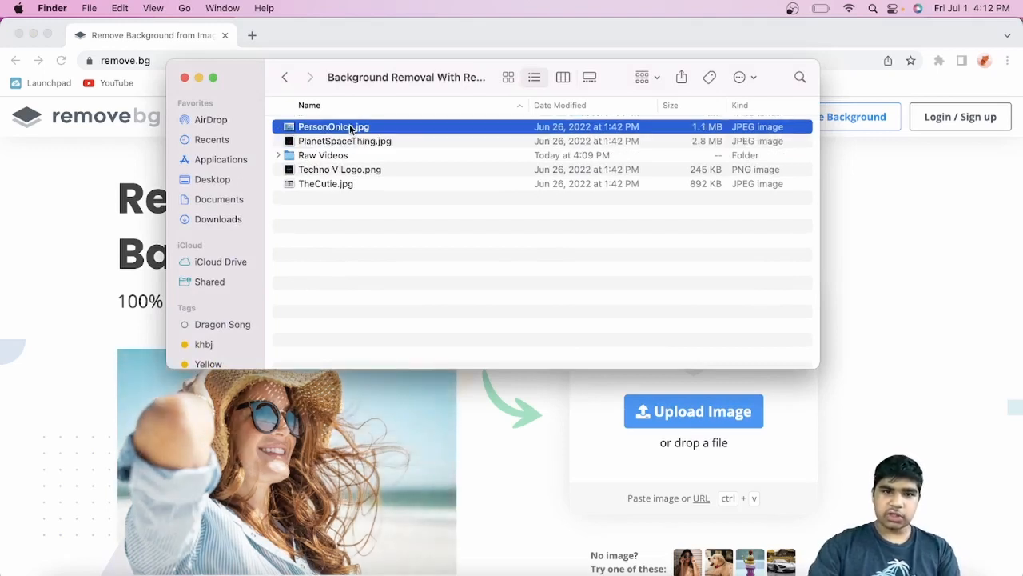
left_click(348, 185)
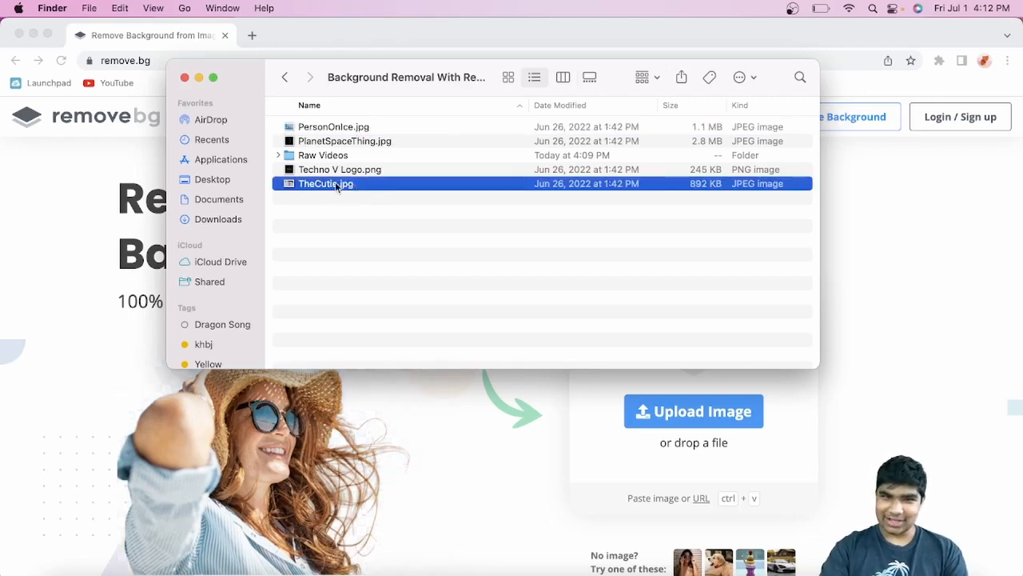
left_click(358, 126)
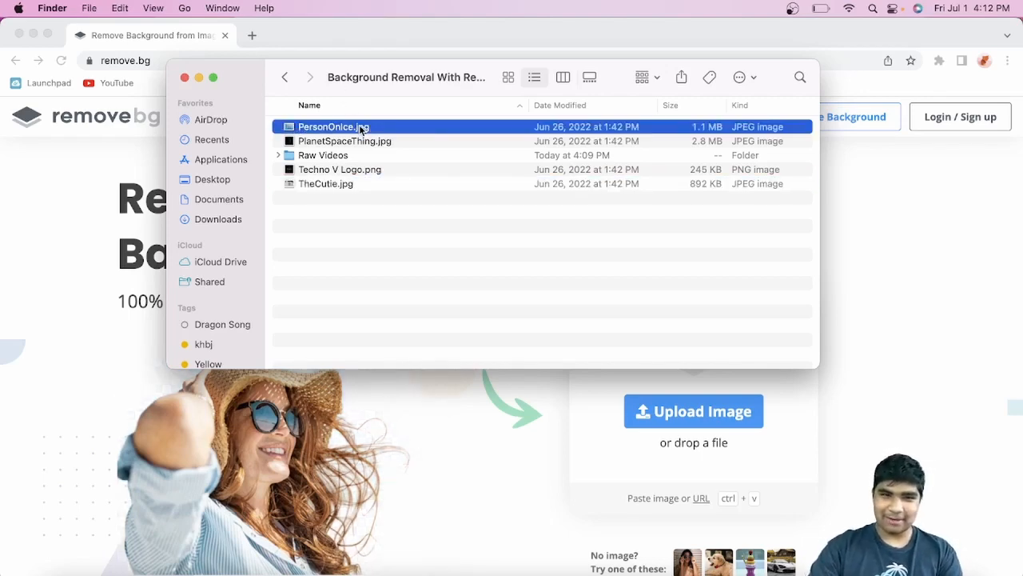
mouse_move(359, 125)
left_mouse_down()
mouse_move(400, 157)
mouse_move(364, 134)
mouse_move(376, 130)
left_mouse_up()
double_click(376, 130)
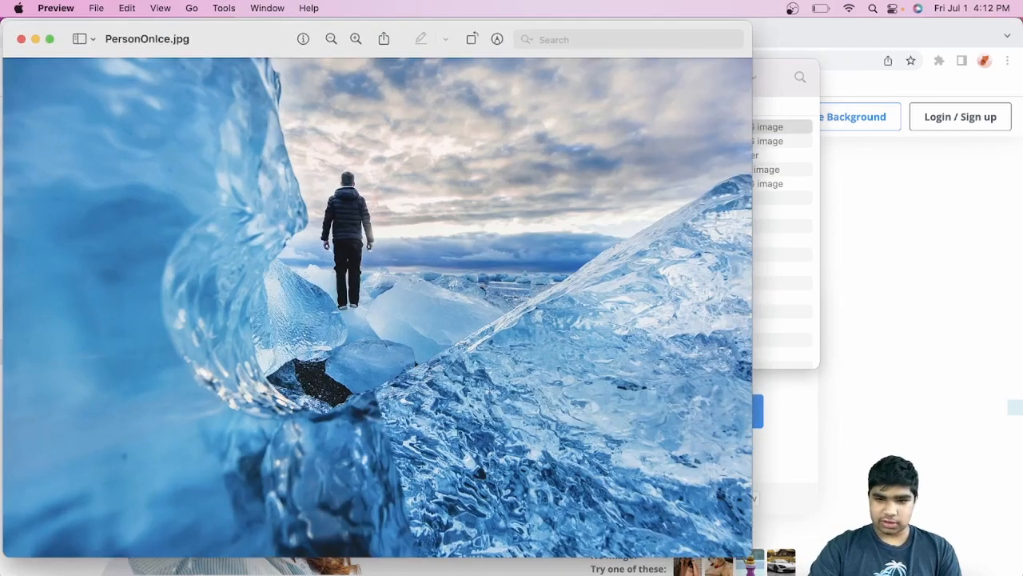
left_click_drag(227, 30, 311, 30)
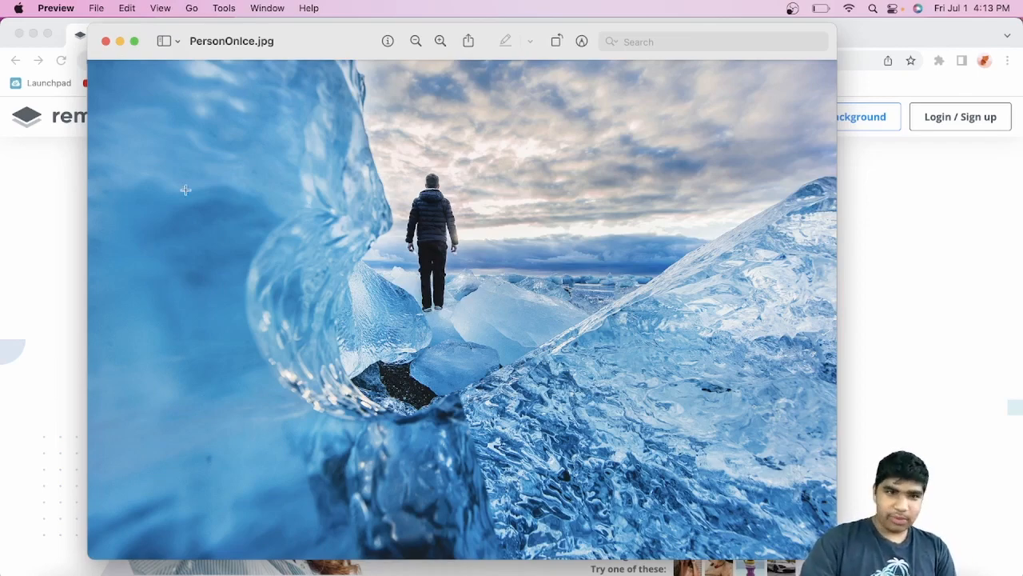
left_click(106, 41)
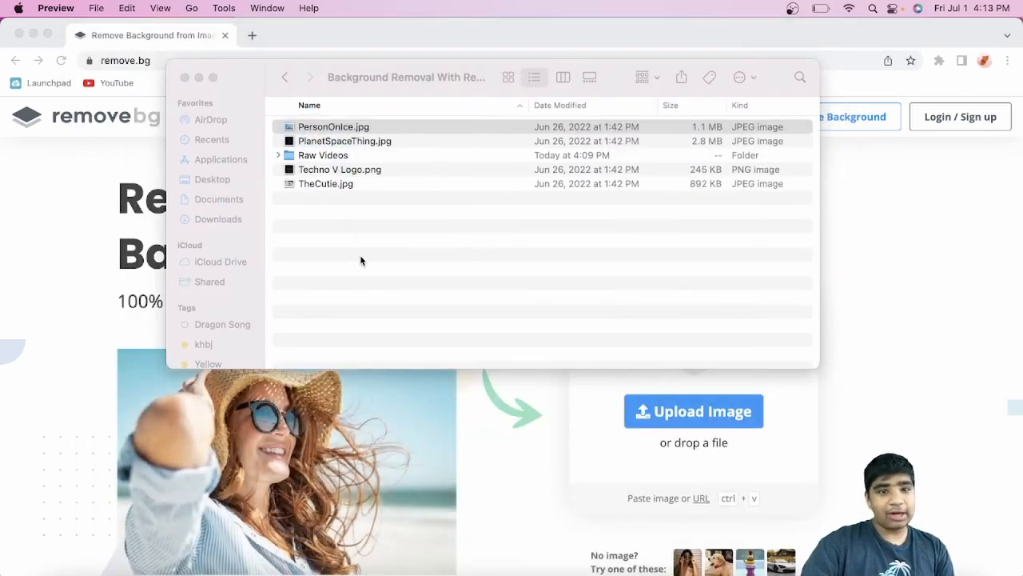
Upload PersonOnIce.jpg to remove.bg and compare the original with the removed-background result, inspecting the cutout's edges up close.
left_click_drag(376, 126, 659, 408)
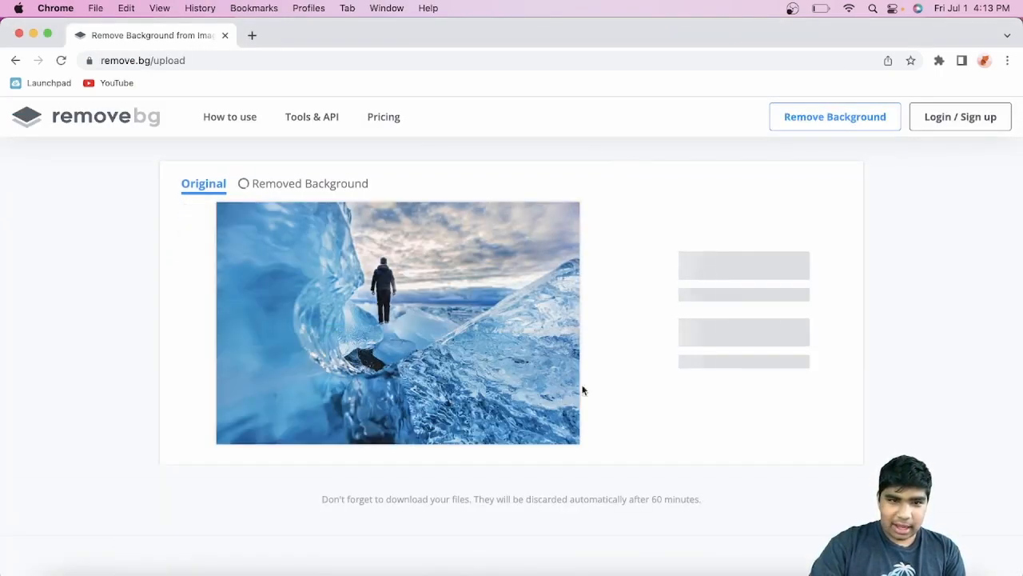
left_click(201, 184)
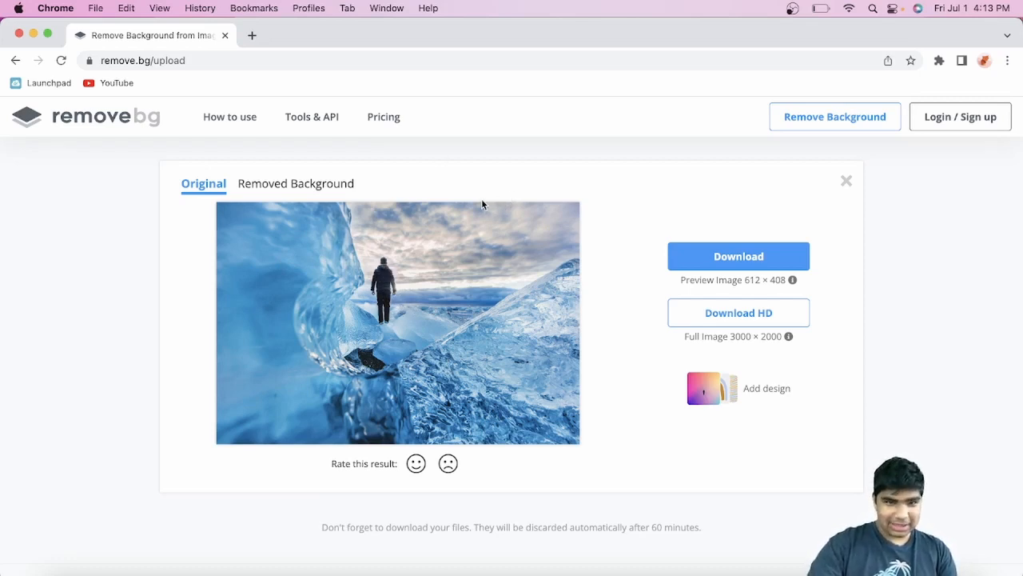
left_click(284, 186)
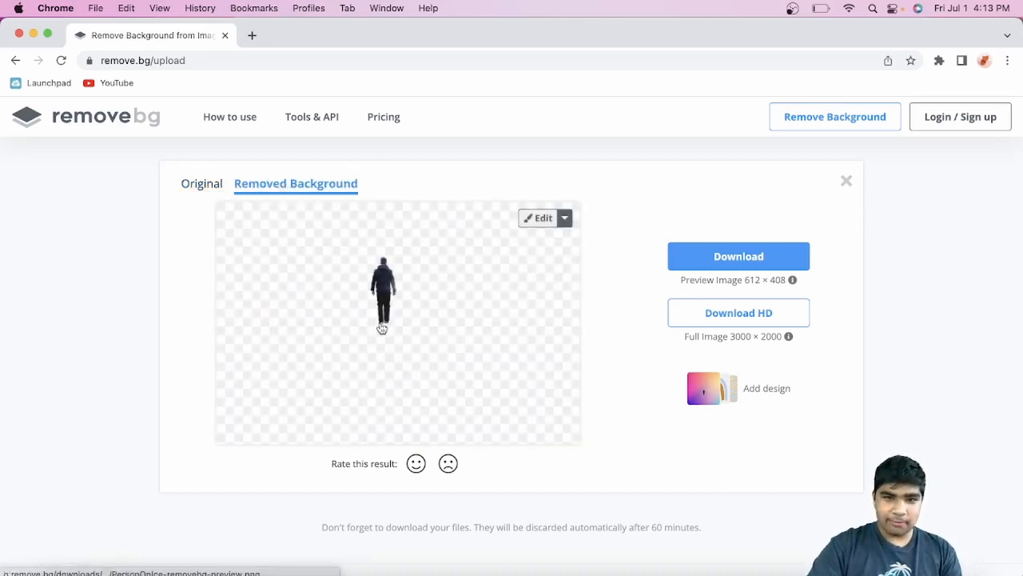
scroll(382, 327, "up", 5)
scroll(383, 326, "up", 5)
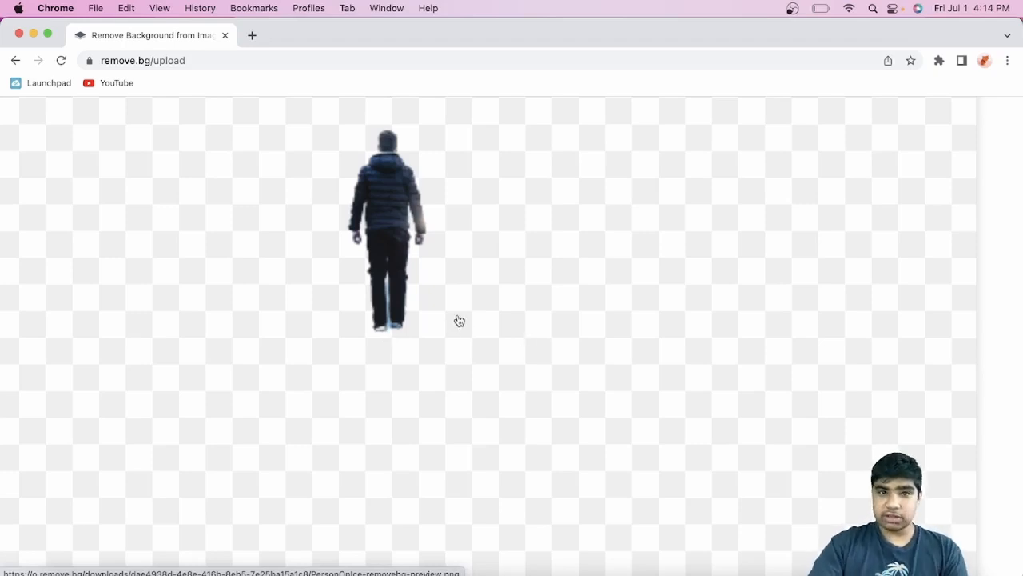
scroll(459, 321, "down", 5)
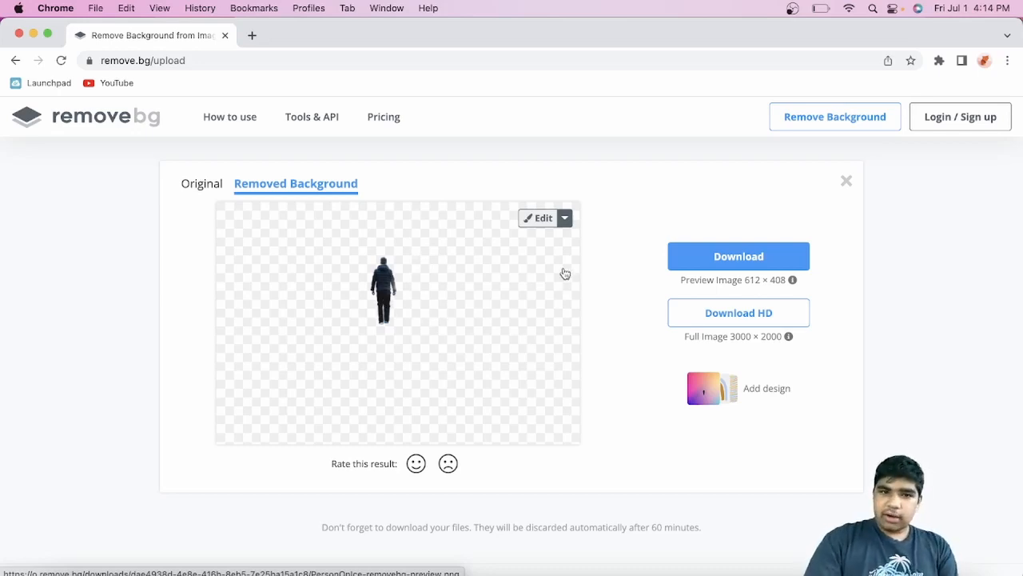
Try the misty sunset mountain photo as a background behind the person cutout, and close the editor discarding the edit.
left_click(540, 217)
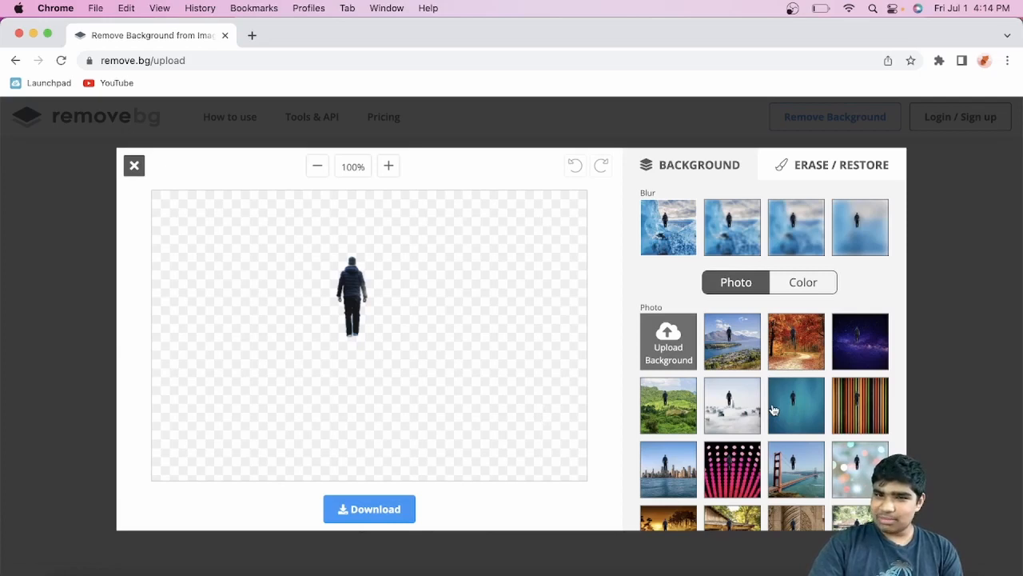
scroll(785, 464, "down", 2)
scroll(785, 463, "down", 6)
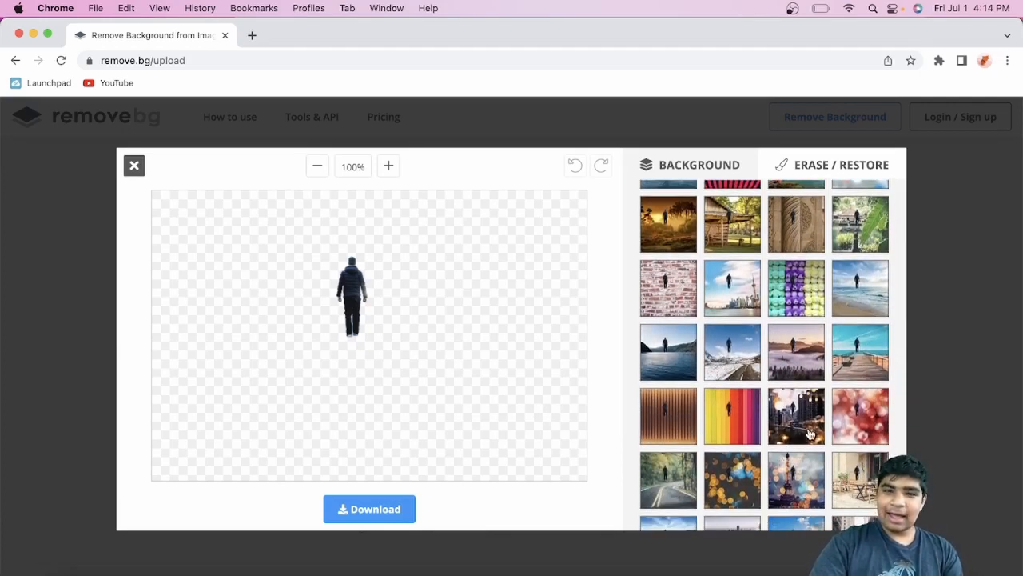
left_click(802, 373)
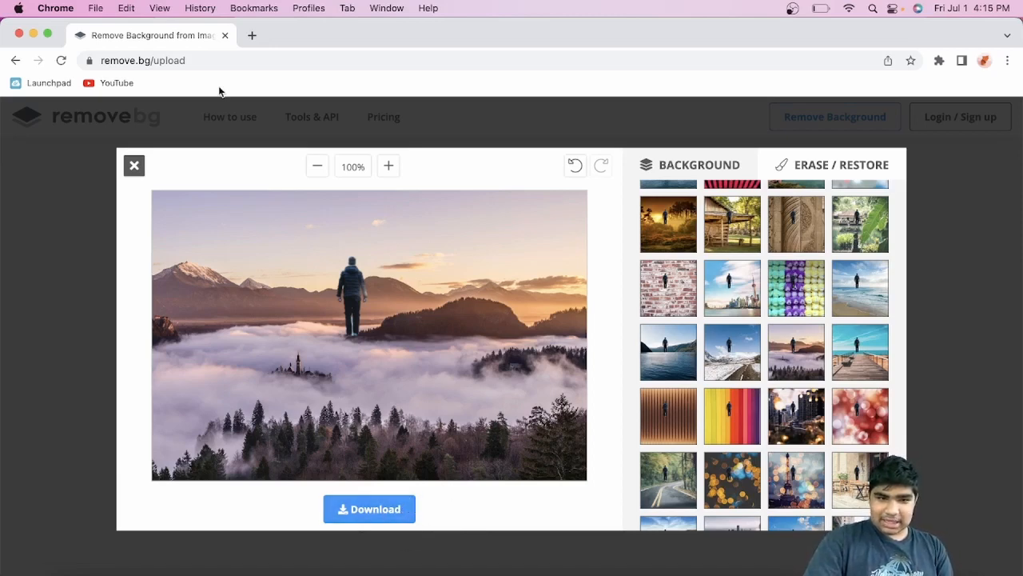
left_click(136, 170)
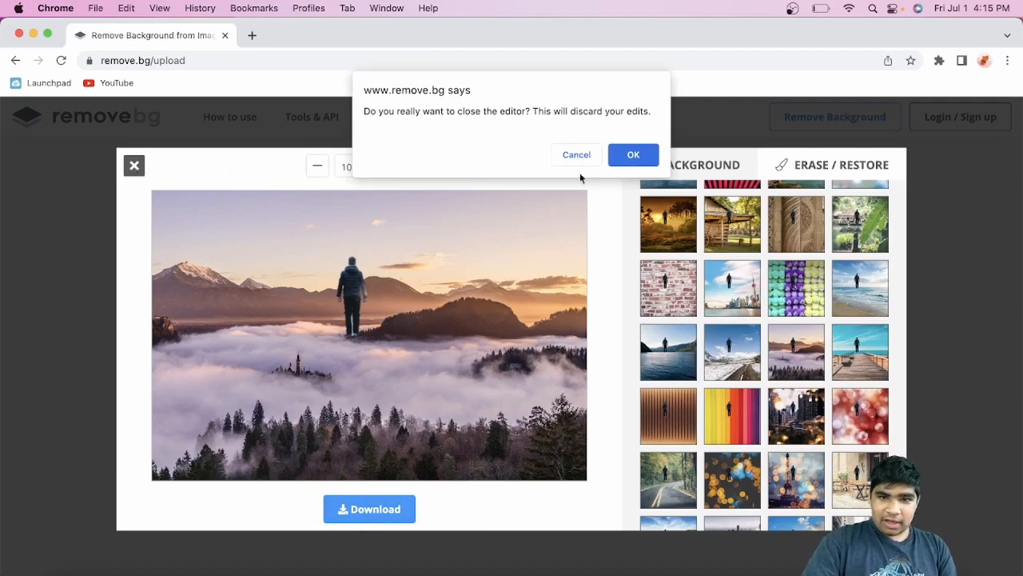
left_click(631, 155)
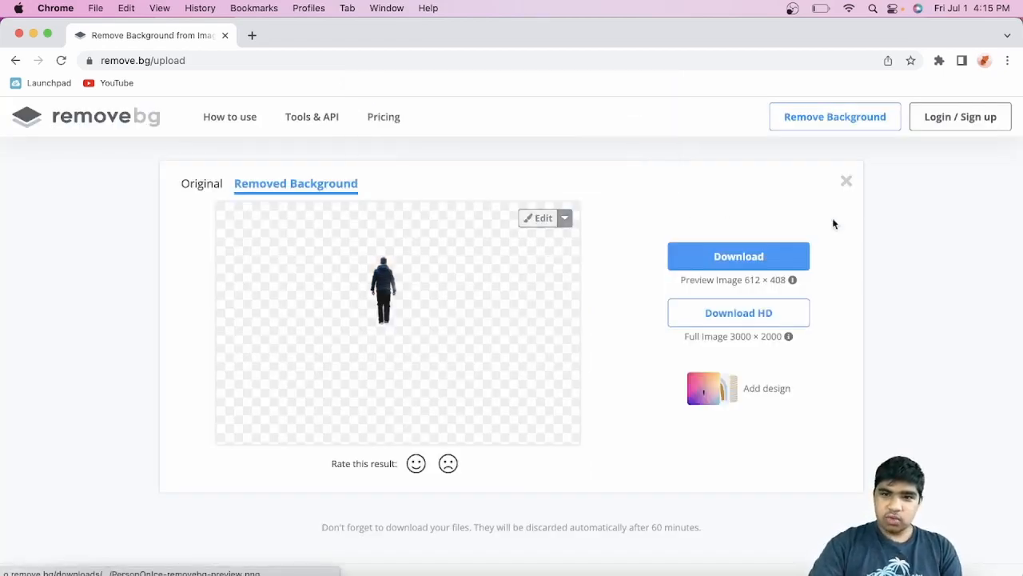
Return to the remove.bg home page, view the Animals examples under Just Picture It!, and go back to the upload area.
left_click(117, 128)
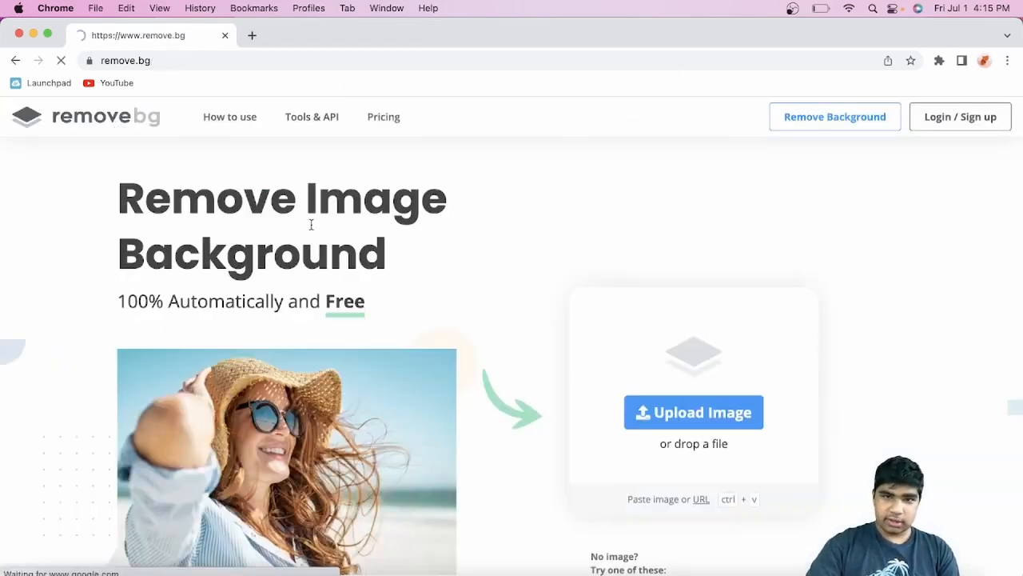
scroll(468, 377, "down", 10)
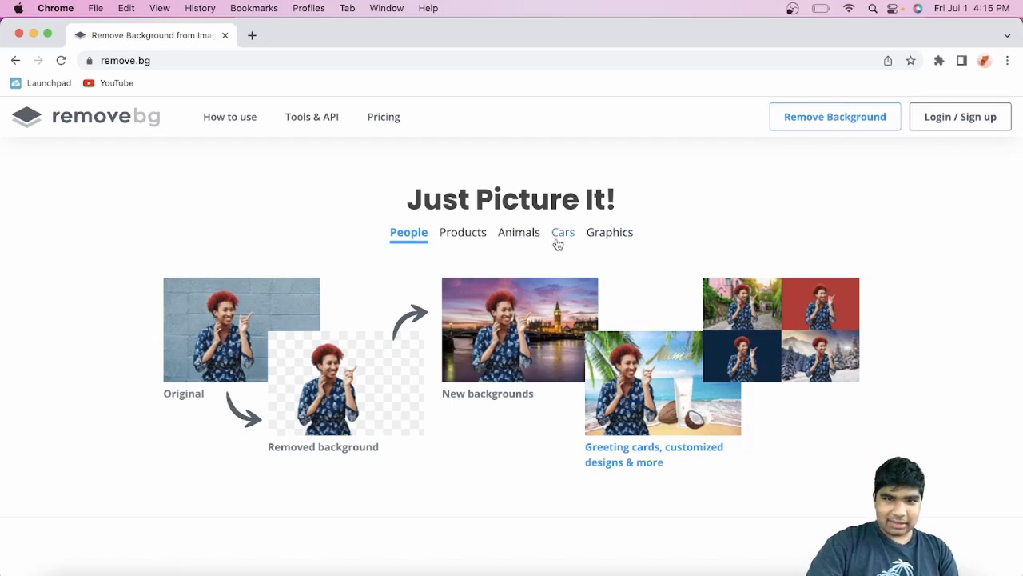
left_click(521, 232)
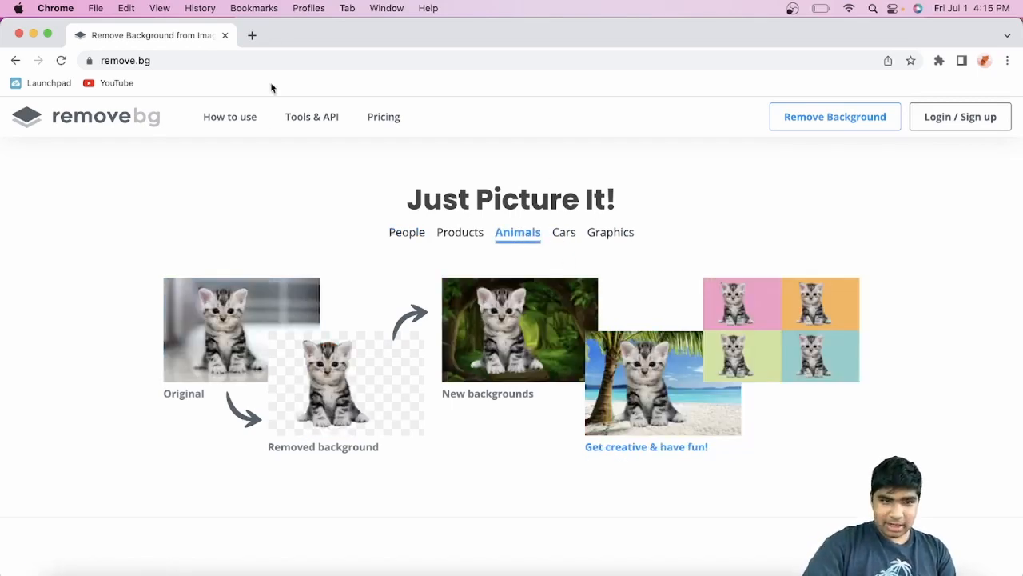
scroll(297, 290, "up", 10)
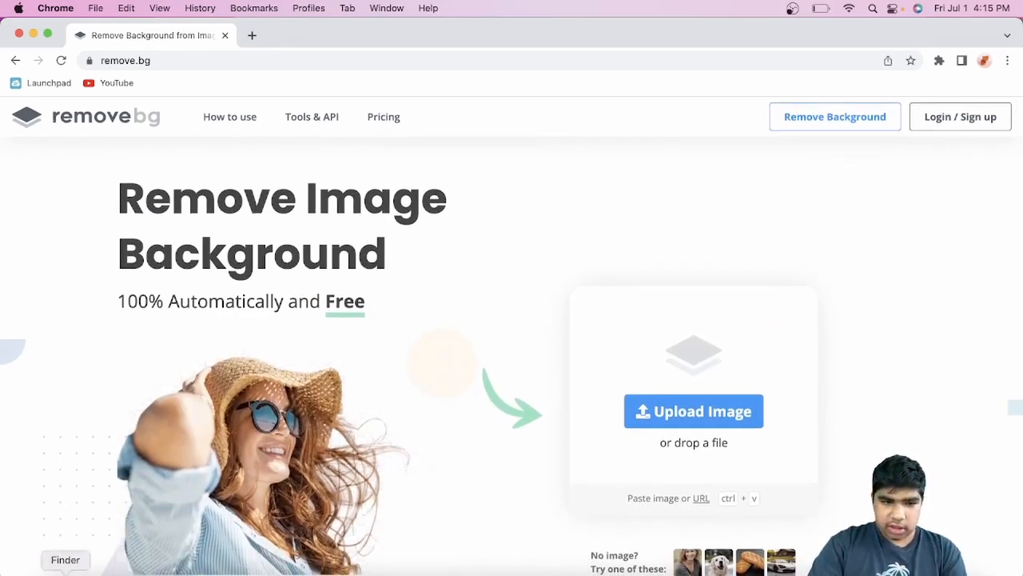
Switch to the Finder folder with the sample images and upload TheCutie.jpg to remove.bg in Chrome.
left_click(66, 573)
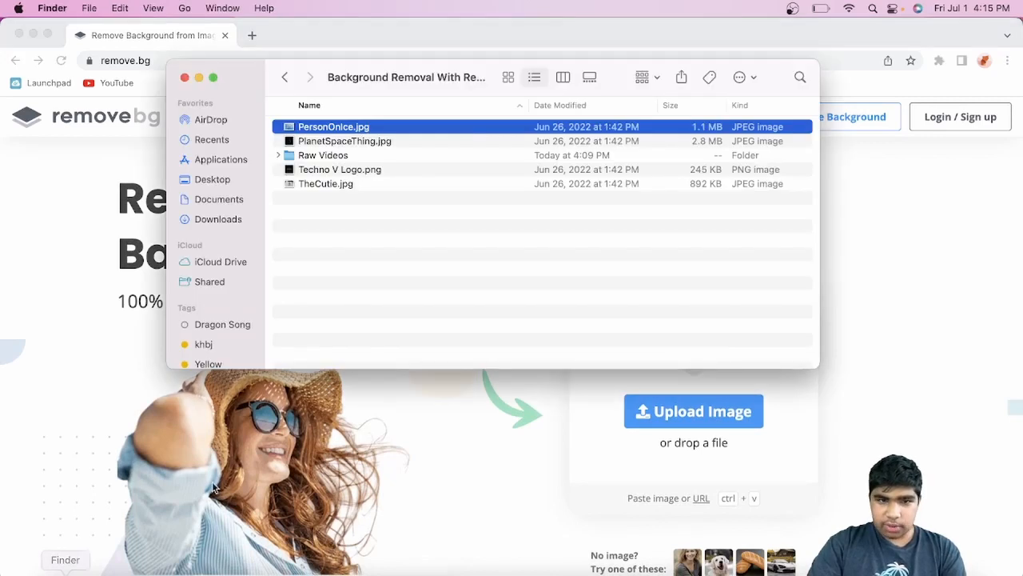
left_click(340, 184)
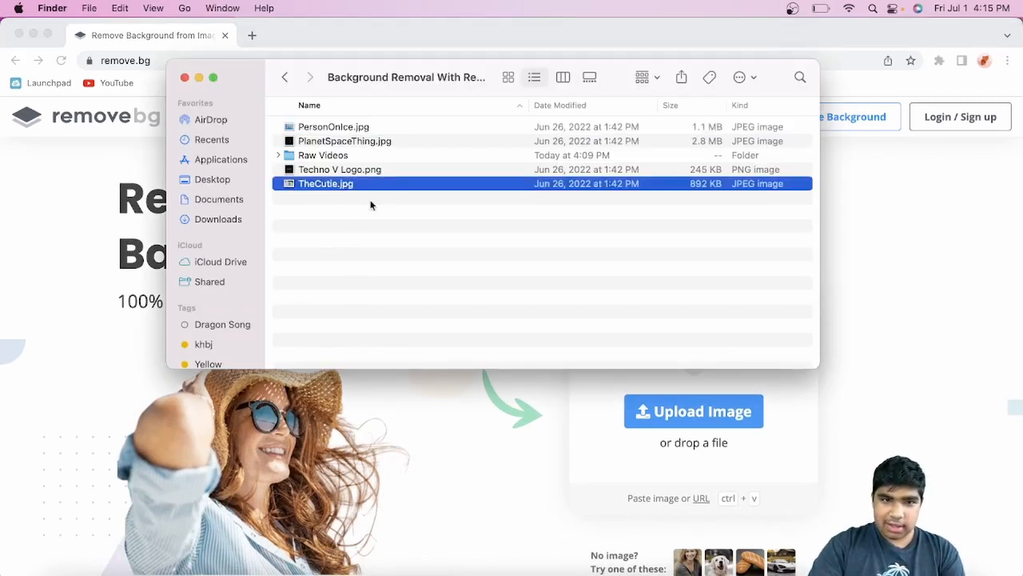
left_click_drag(486, 188, 683, 402)
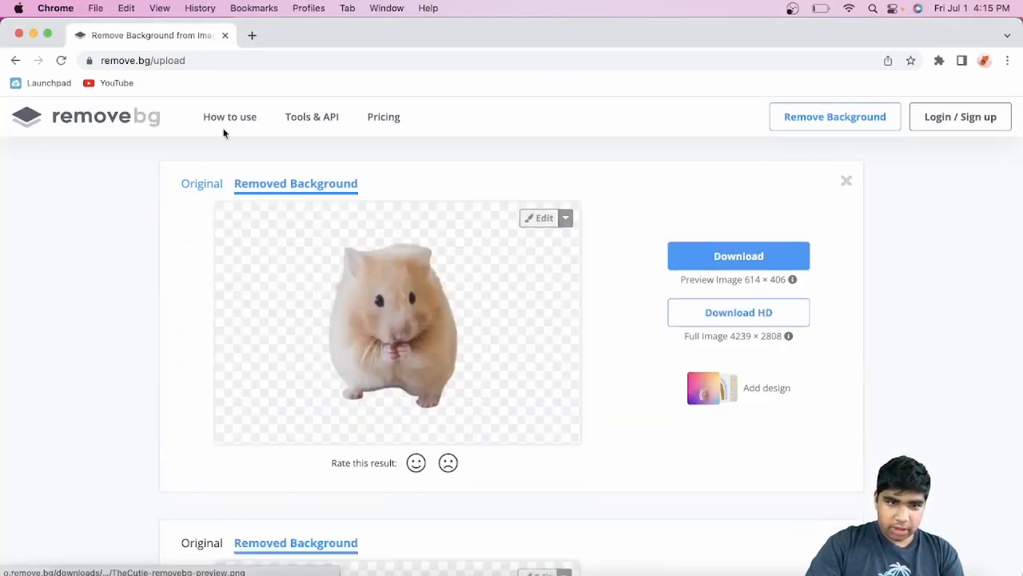
Compare the original hamster photo with the removed-background result, and inspect the cutout's ears, paws and edges up close.
left_click(208, 183)
left_click(295, 184)
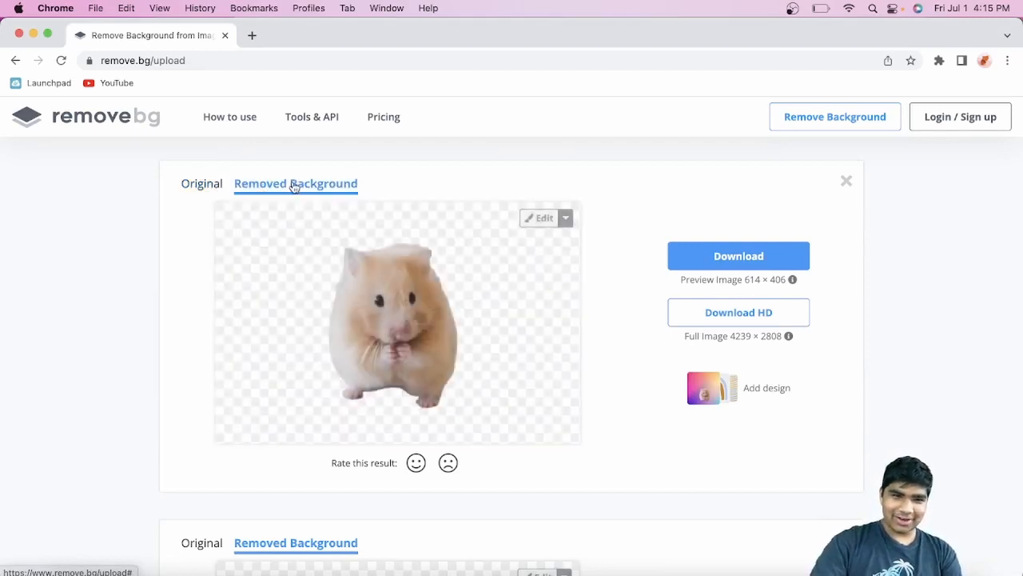
left_click(211, 185)
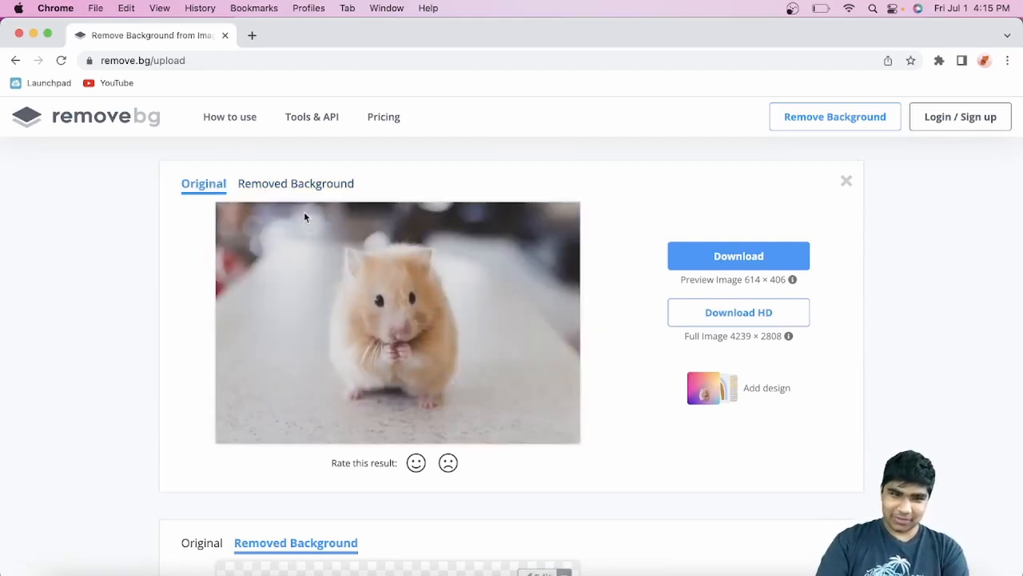
left_click(291, 189)
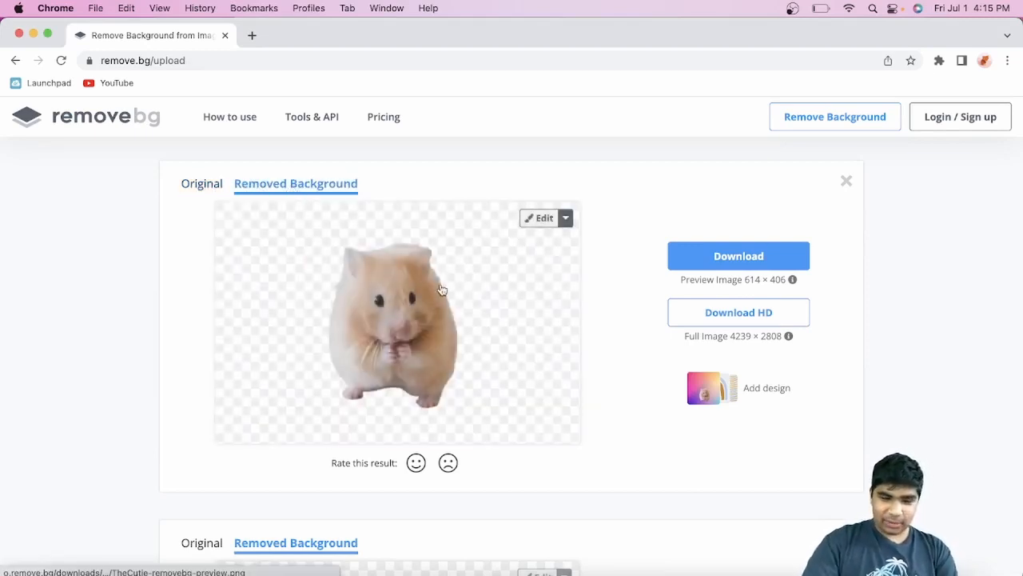
scroll(413, 299, "up", 5)
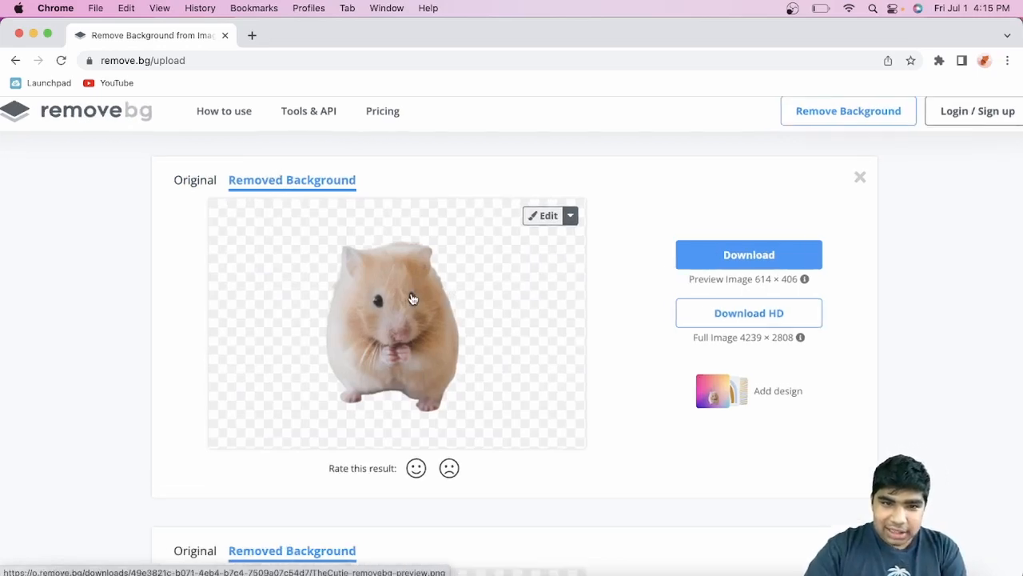
scroll(422, 261, "up", 3)
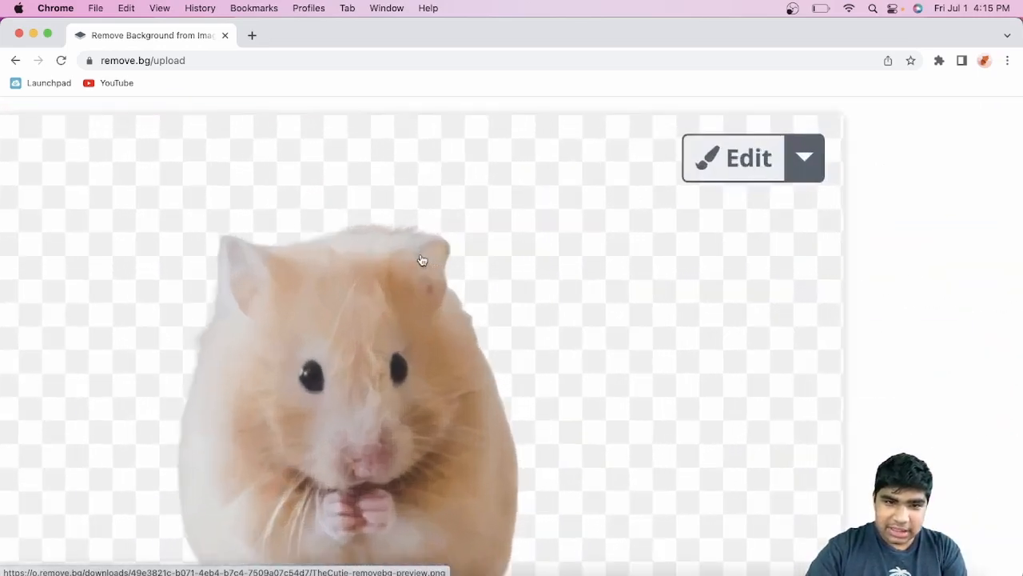
scroll(348, 391, "up", 3)
scroll(347, 391, "down", 1)
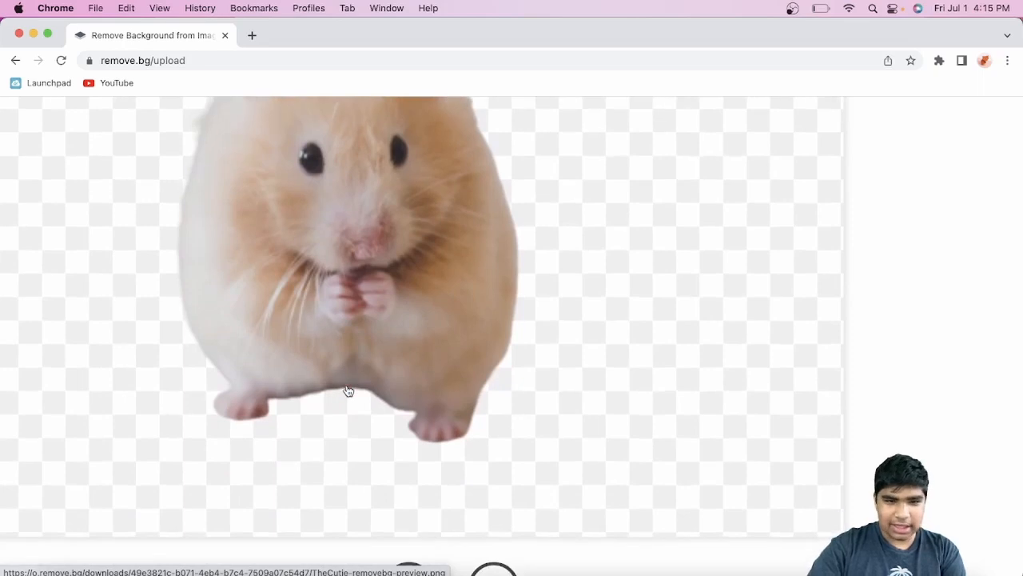
scroll(347, 395, "up", 2)
scroll(592, 202, "down", 5)
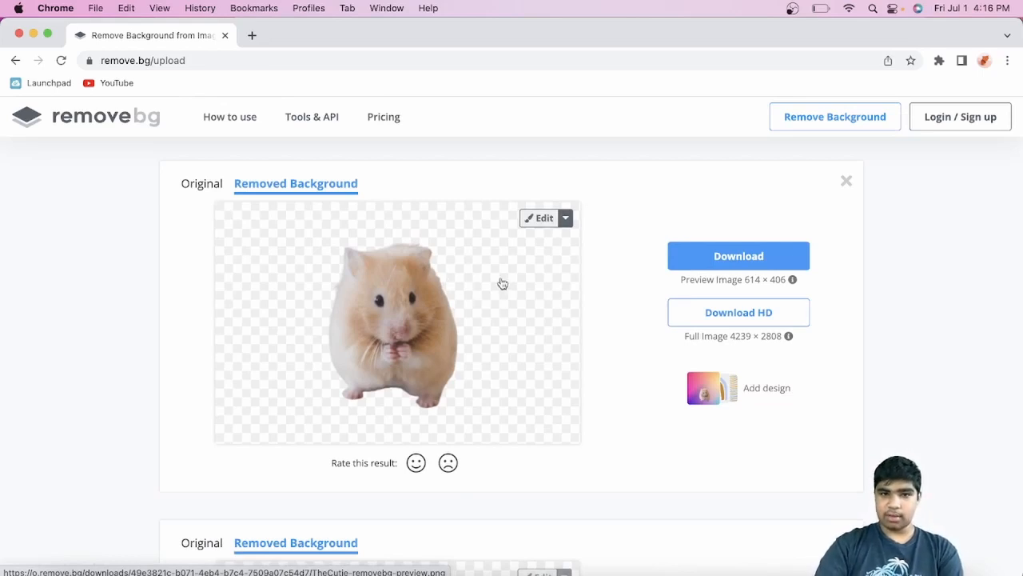
left_click(202, 183)
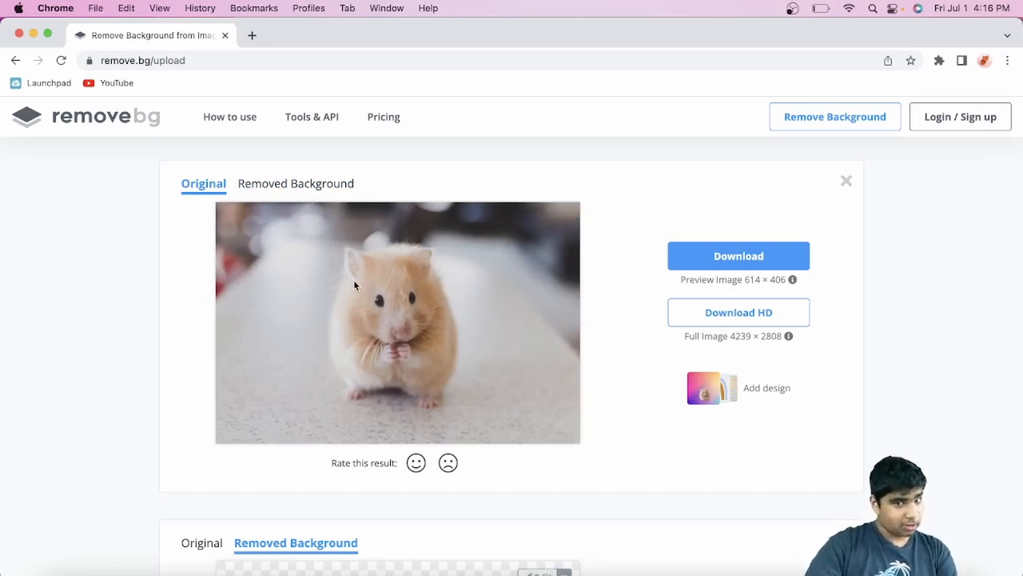
left_click(285, 190)
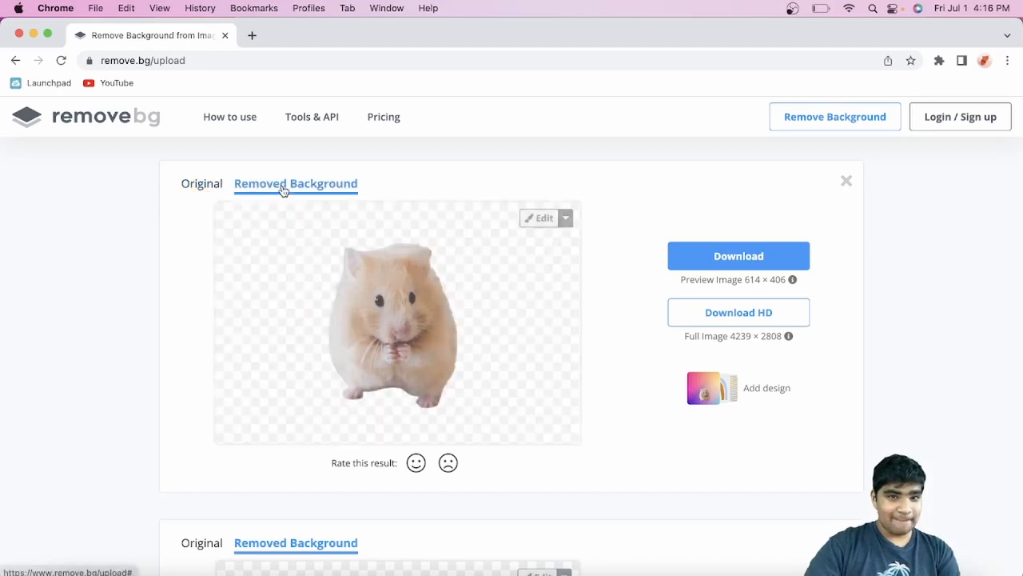
Try the orange sunset forest photo as a background behind the hamster cutout, and close the editor discarding the edit.
left_click(544, 220)
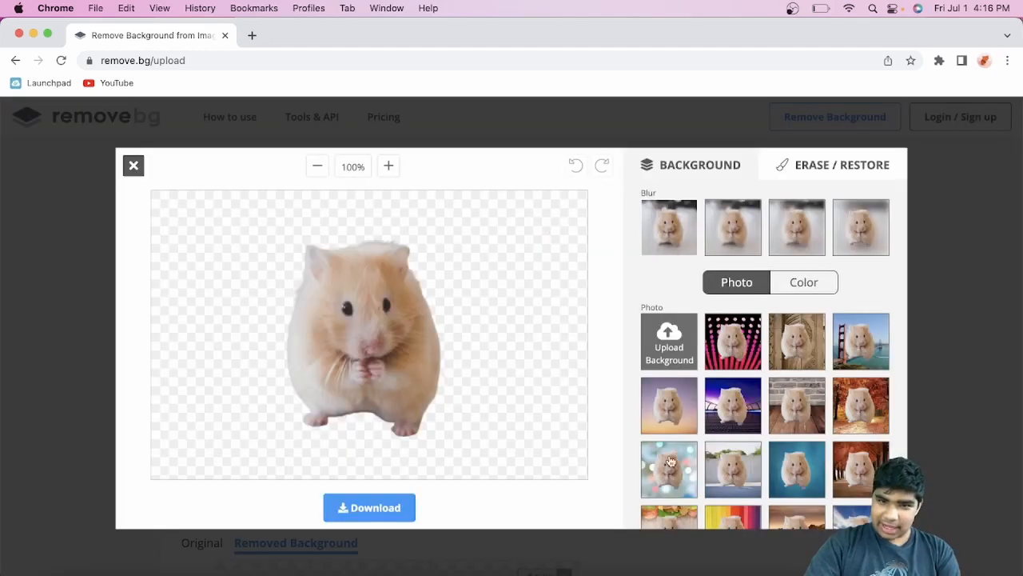
scroll(791, 480, "down", 3)
scroll(794, 488, "down", 10)
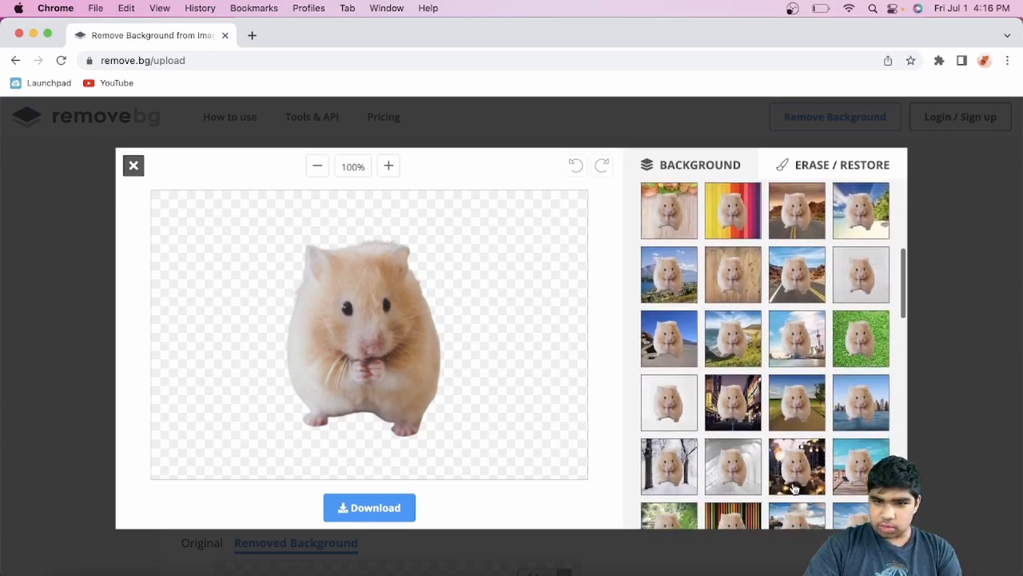
scroll(794, 489, "down", 2)
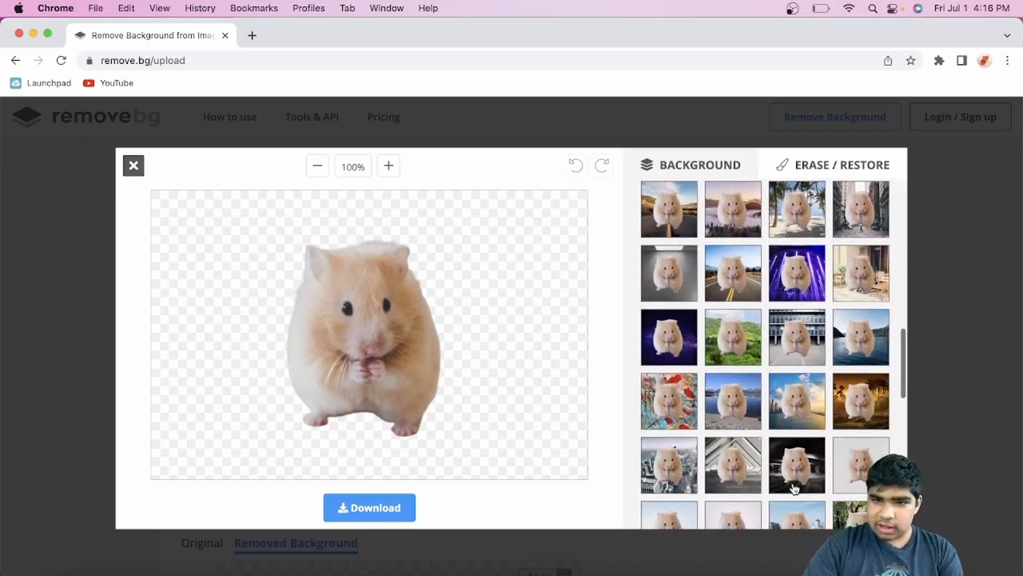
left_click(862, 414)
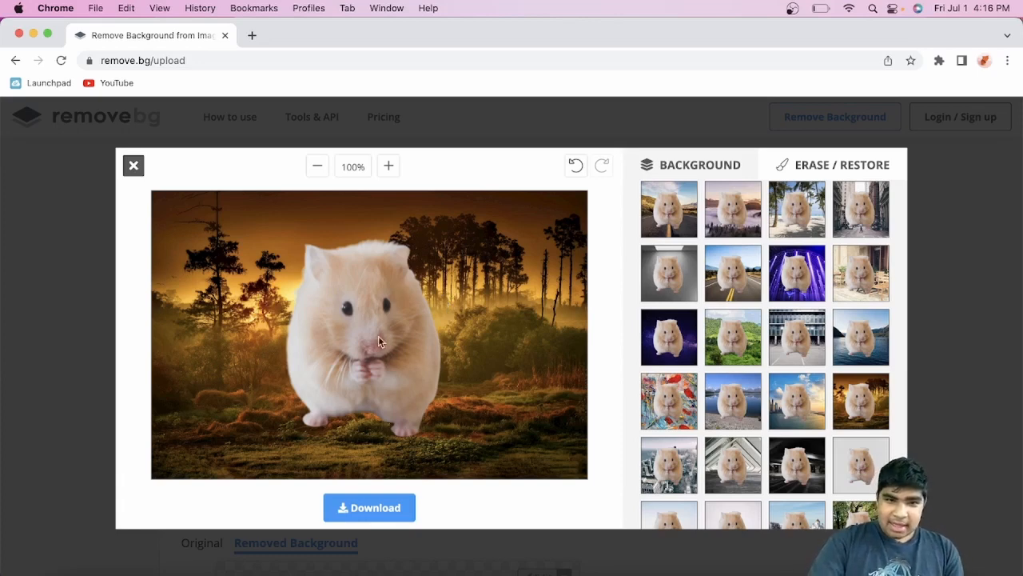
left_click(133, 166)
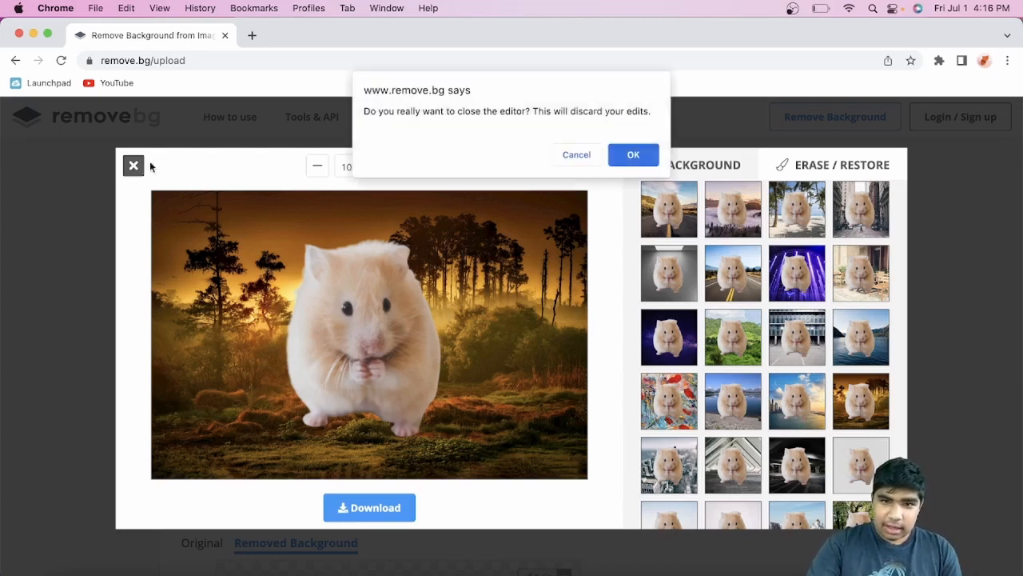
left_click(574, 158)
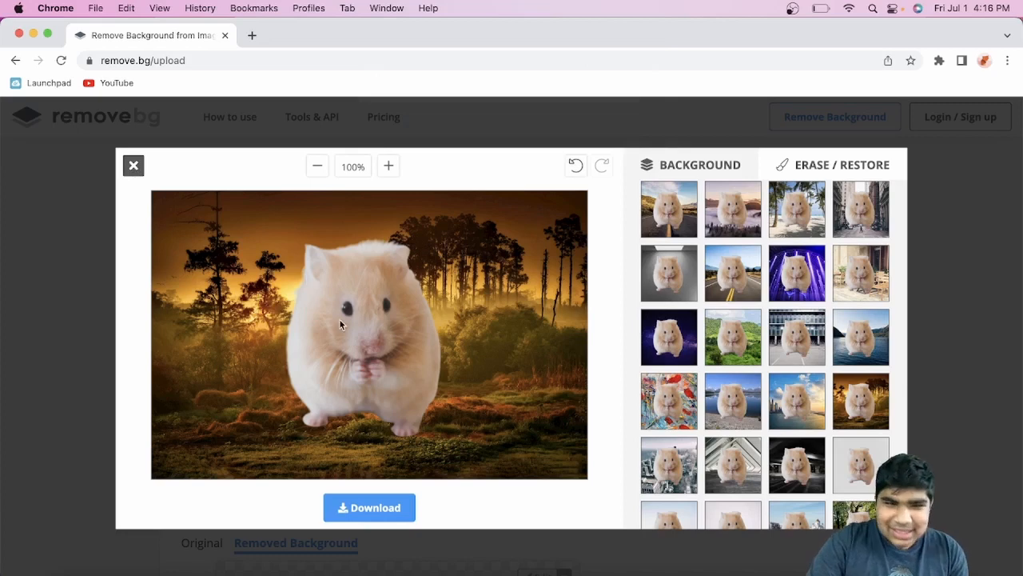
left_click(133, 166)
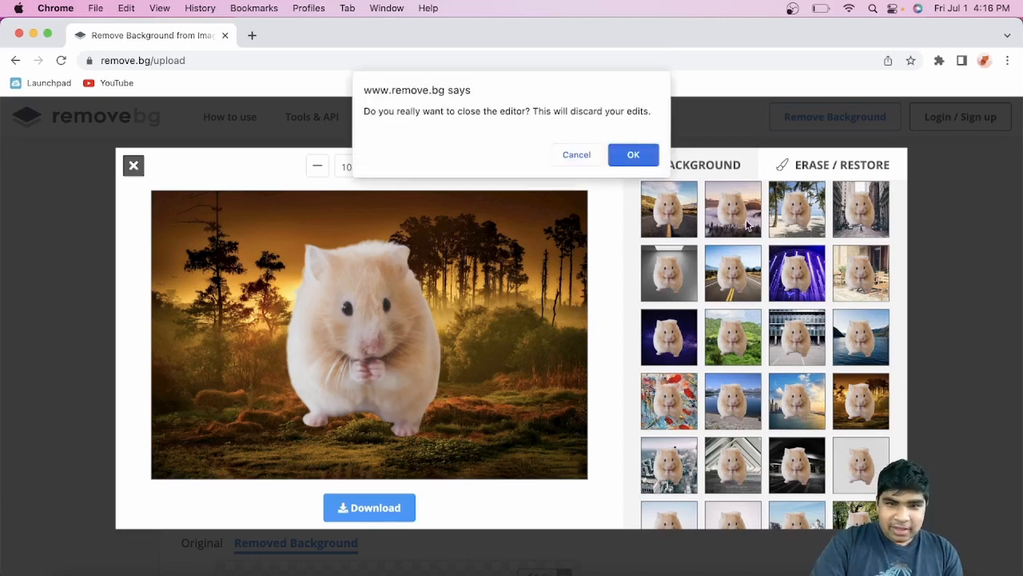
left_click(631, 153)
Upload Techno V Logo.png from the Finder folder to remove.bg and compare the original logo with the removed-background result.
scroll(516, 359, "up", 2)
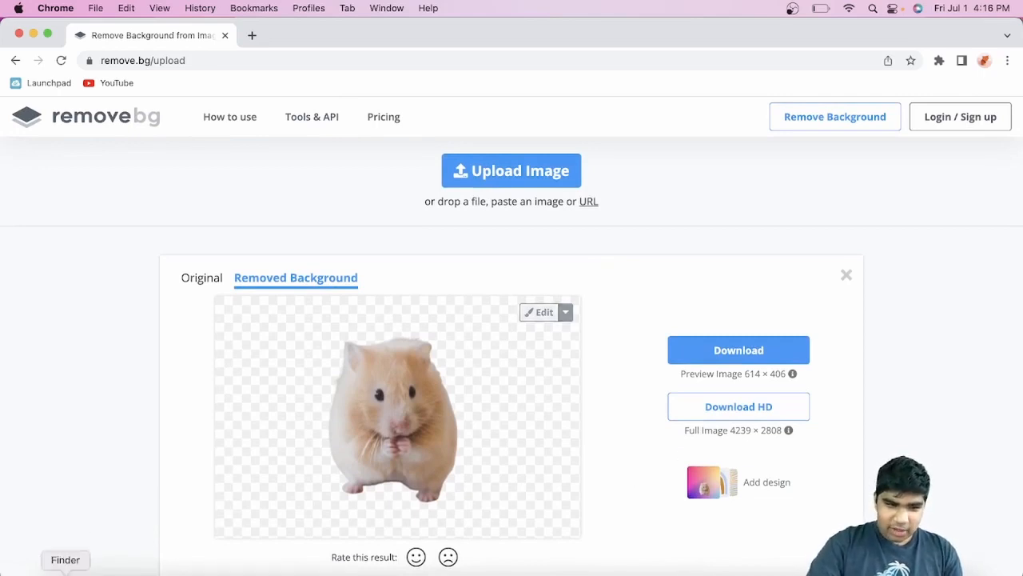
left_click(65, 571)
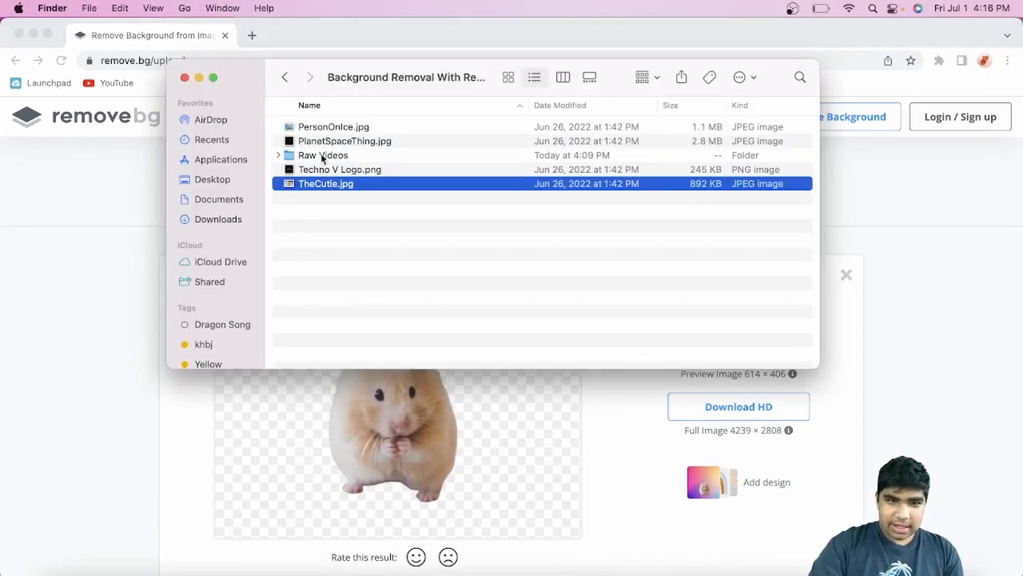
left_click_drag(330, 171, 878, 259)
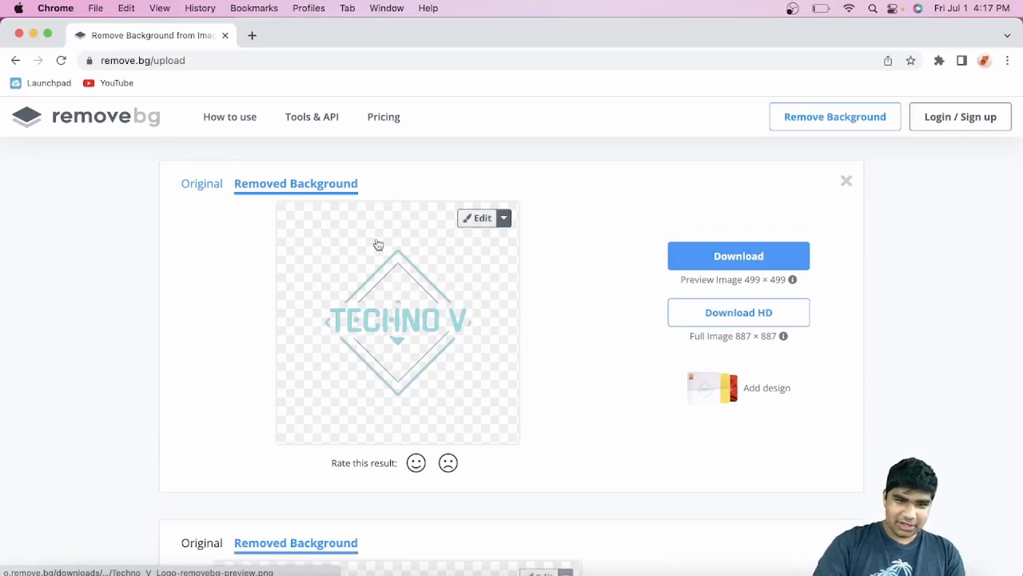
left_click(187, 185)
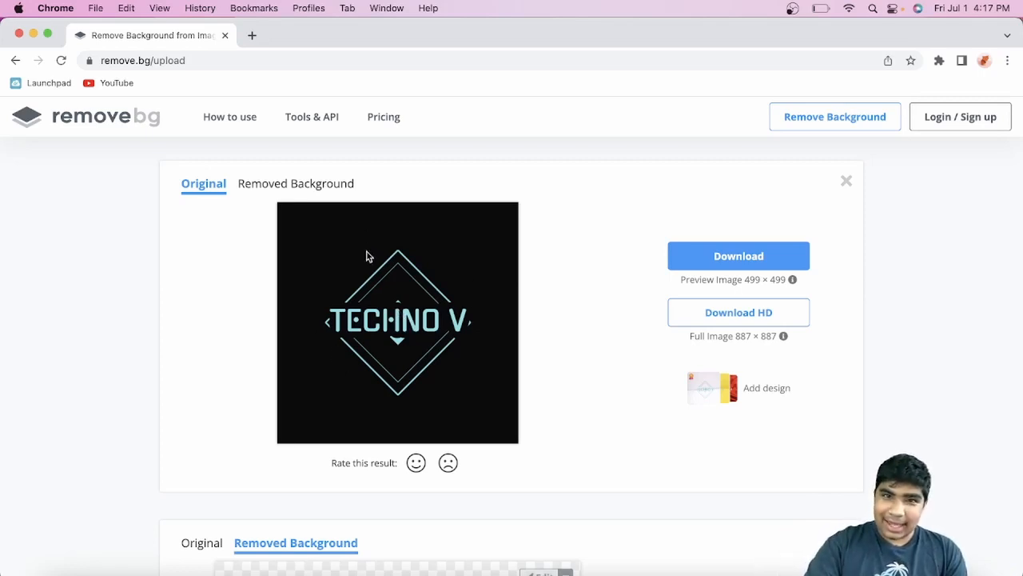
left_click(333, 189)
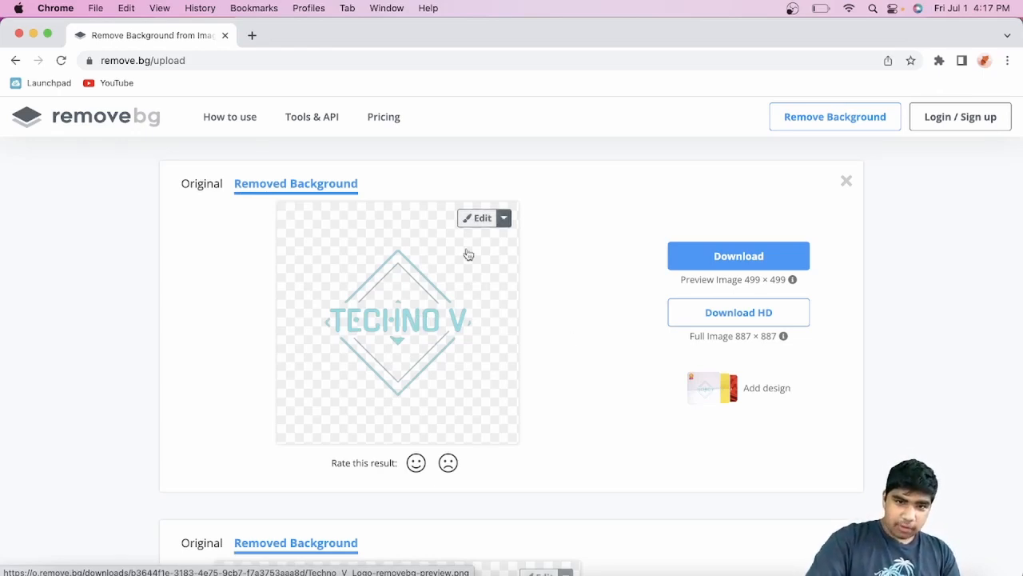
Open the Techno V logo cutout for editing and place the purple starry galaxy photo behind it.
left_click(482, 219)
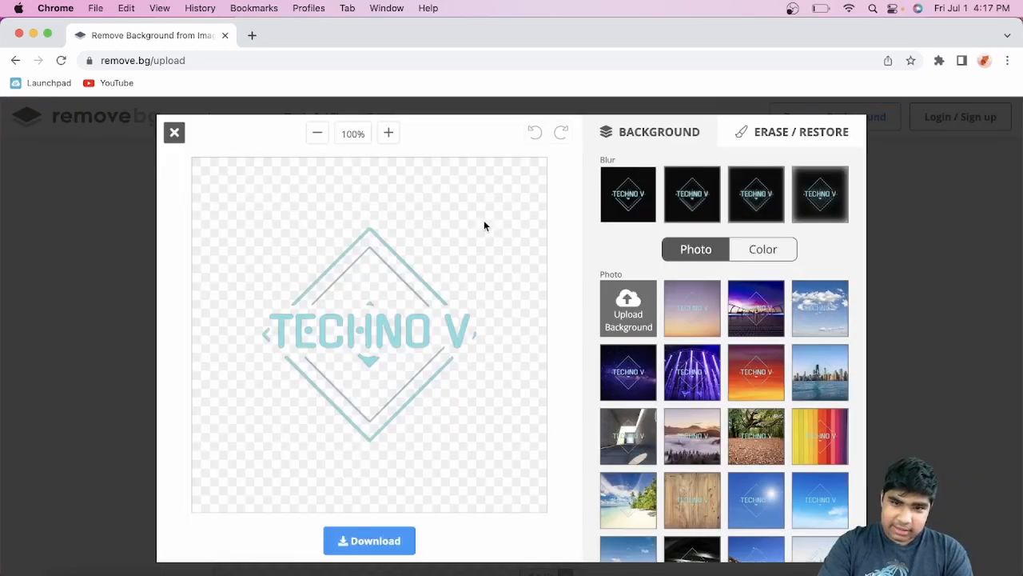
left_click(640, 379)
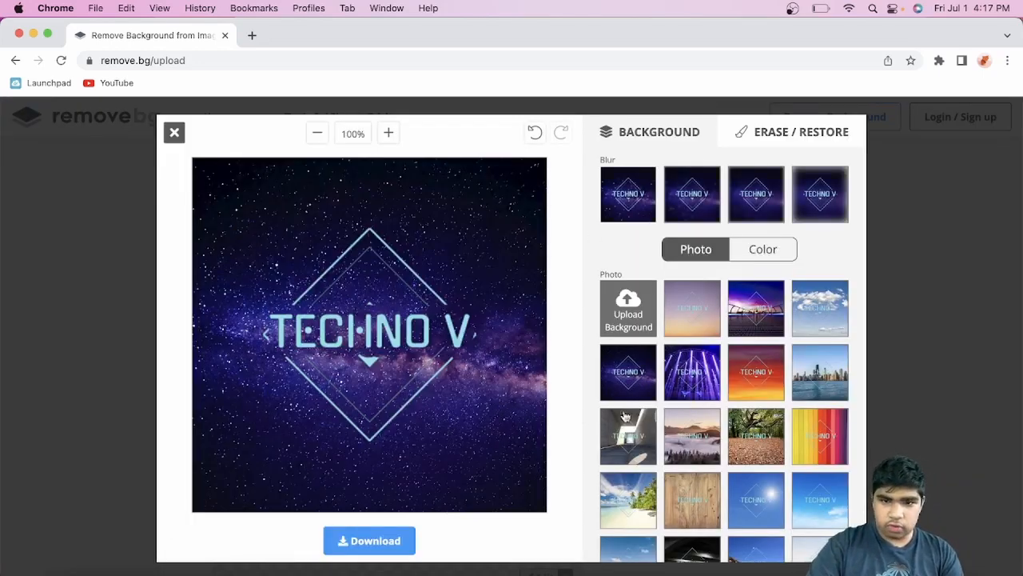
Try the purple light-beams photo behind the Techno V logo, then return to the galaxy photo with the lightest blur.
left_click(697, 396)
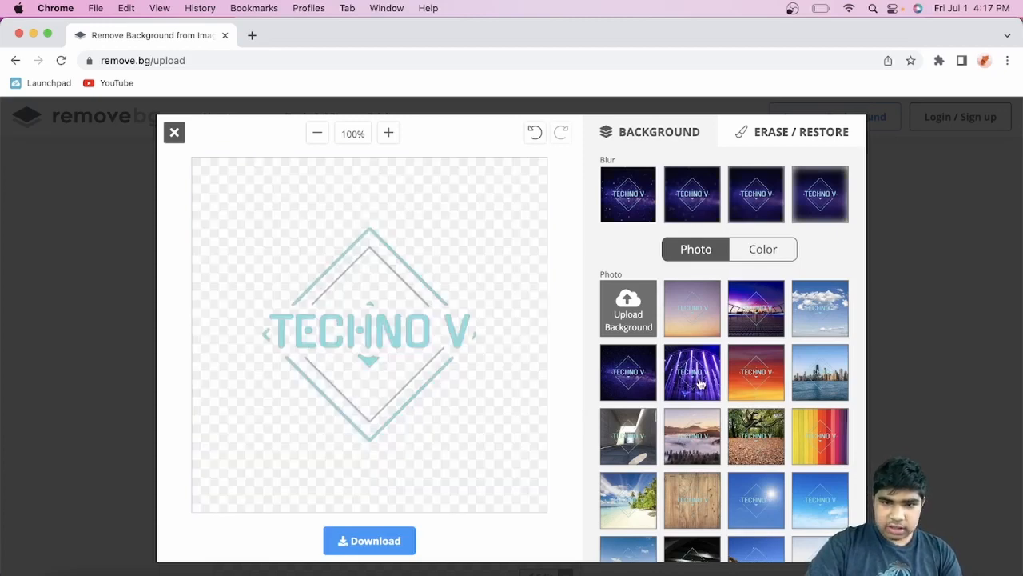
left_click(701, 201)
left_click(629, 387)
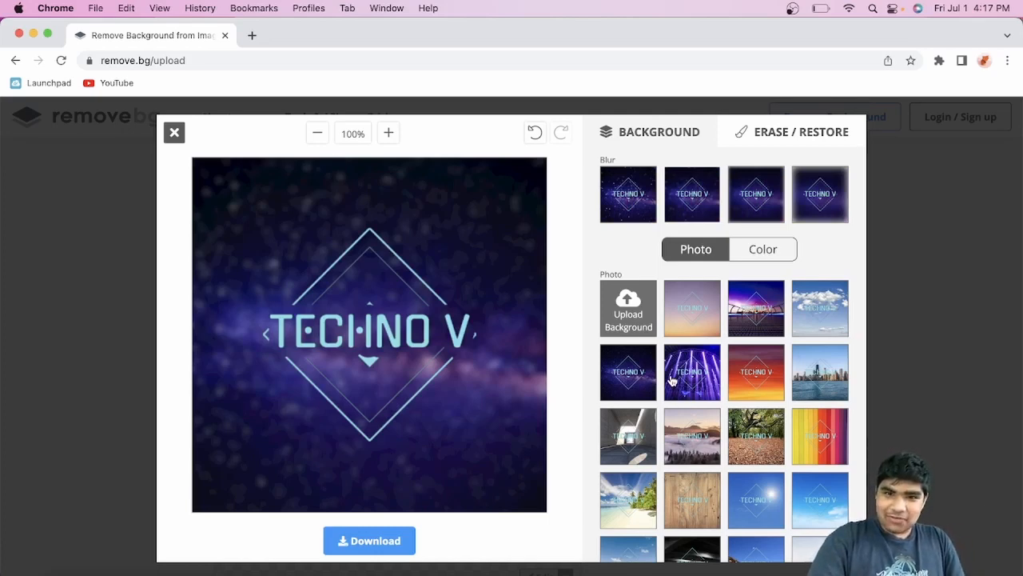
Upload PlanetSpaceThing.jpg as a custom background behind the Techno V logo.
left_click(634, 328)
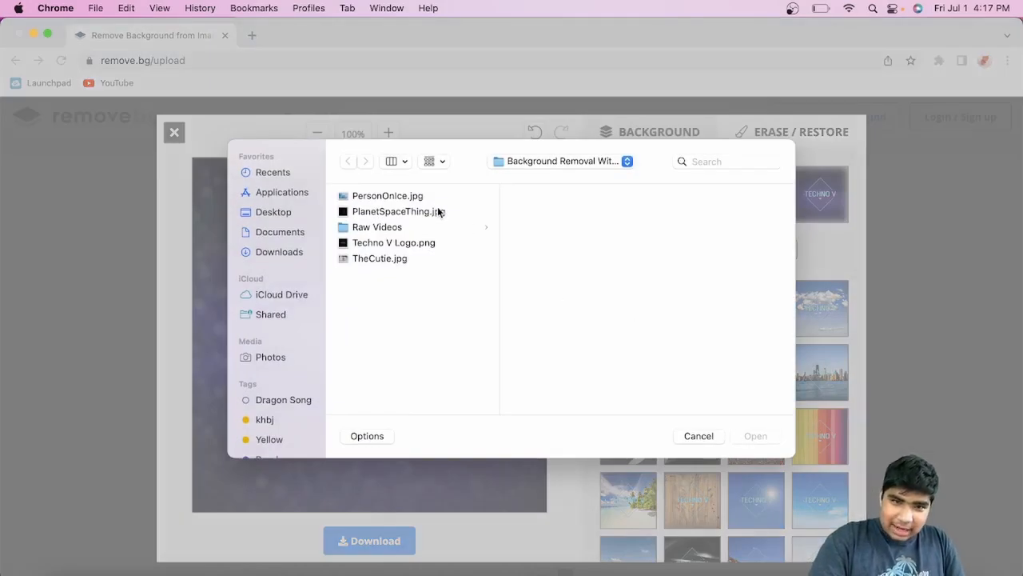
left_click(436, 213)
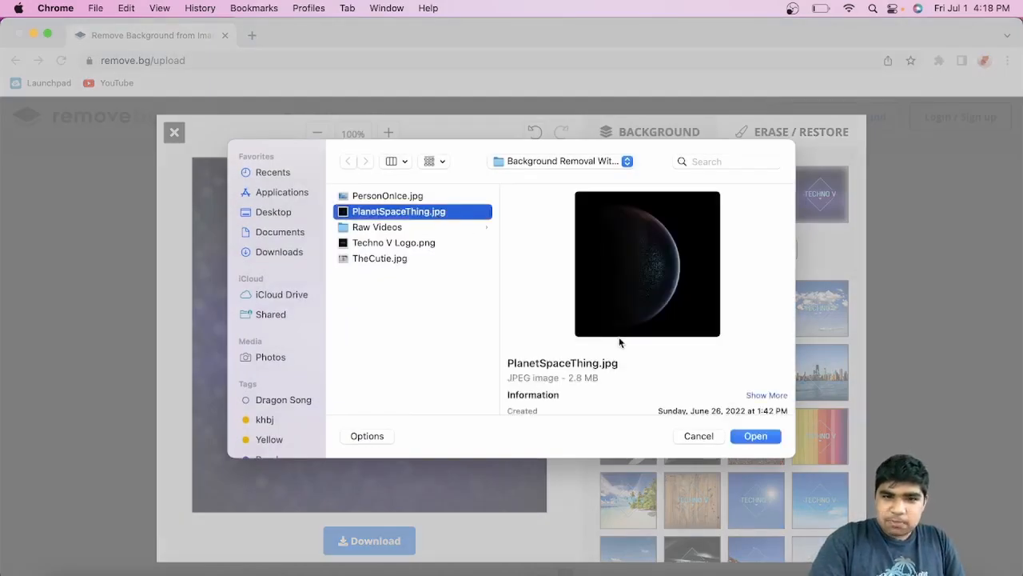
left_click(758, 437)
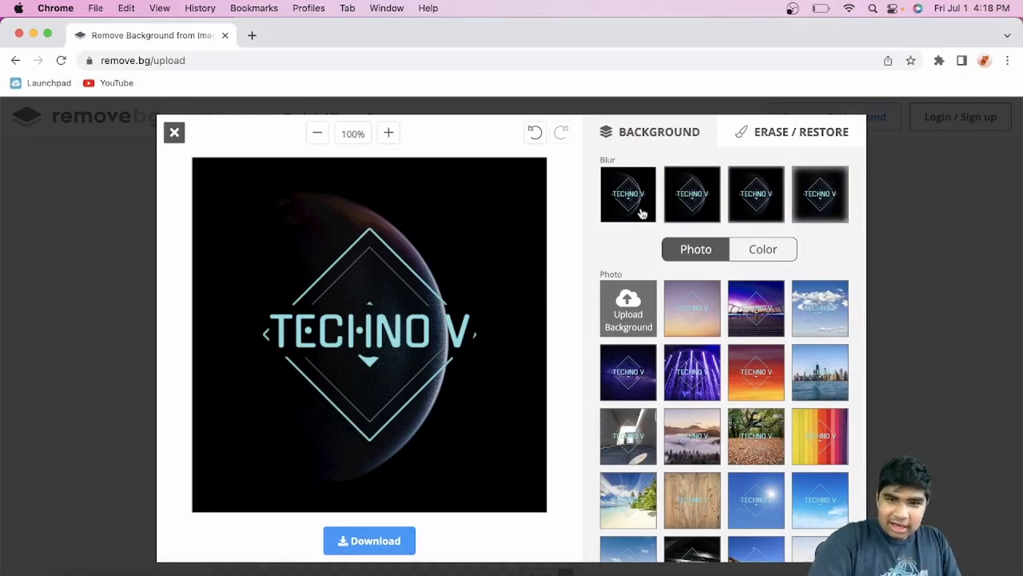
Compare the blur strengths on the planet background and settle on the lightest blur.
left_click(705, 196)
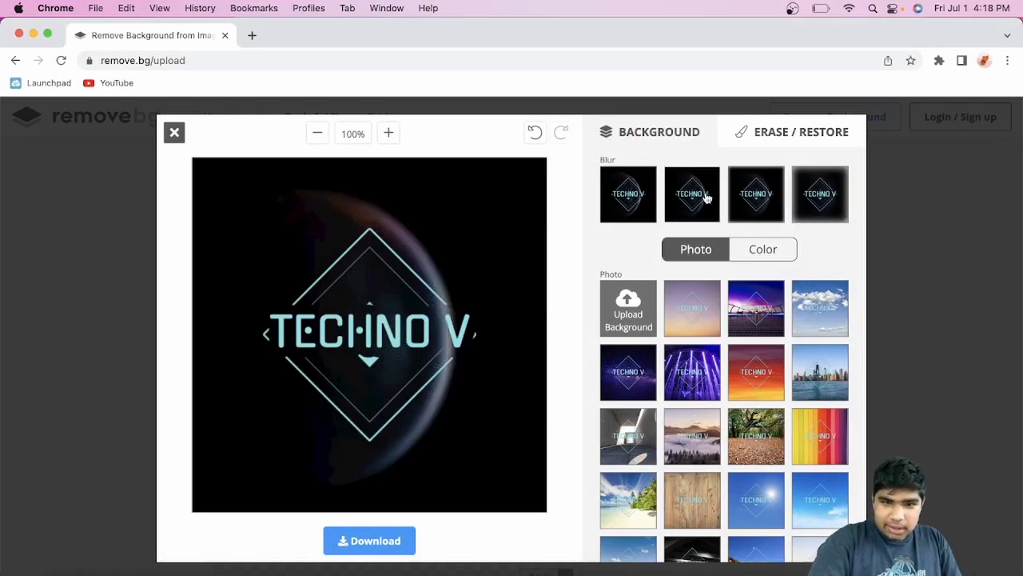
left_click(750, 197)
left_click(828, 204)
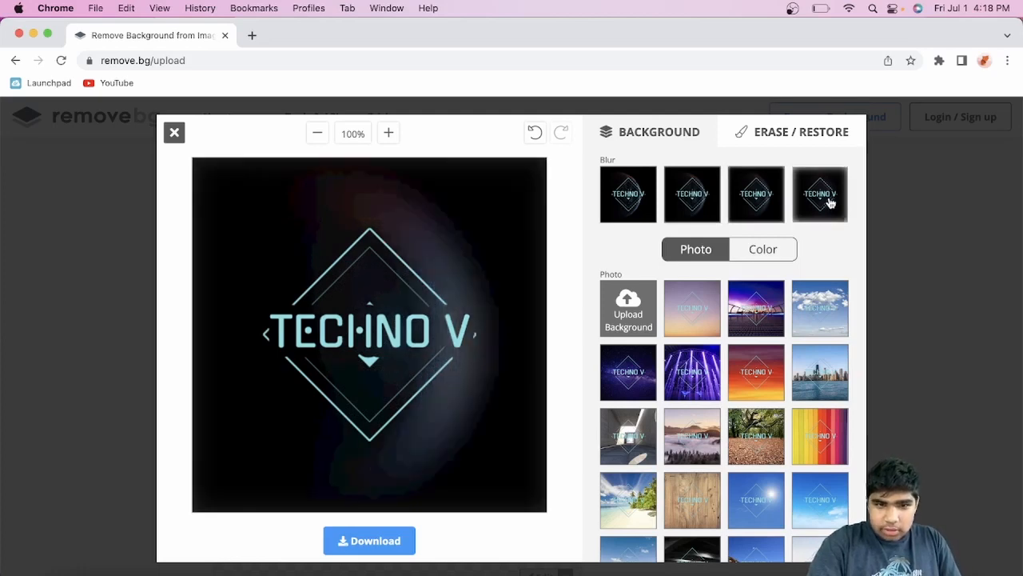
left_click(759, 195)
left_click(693, 195)
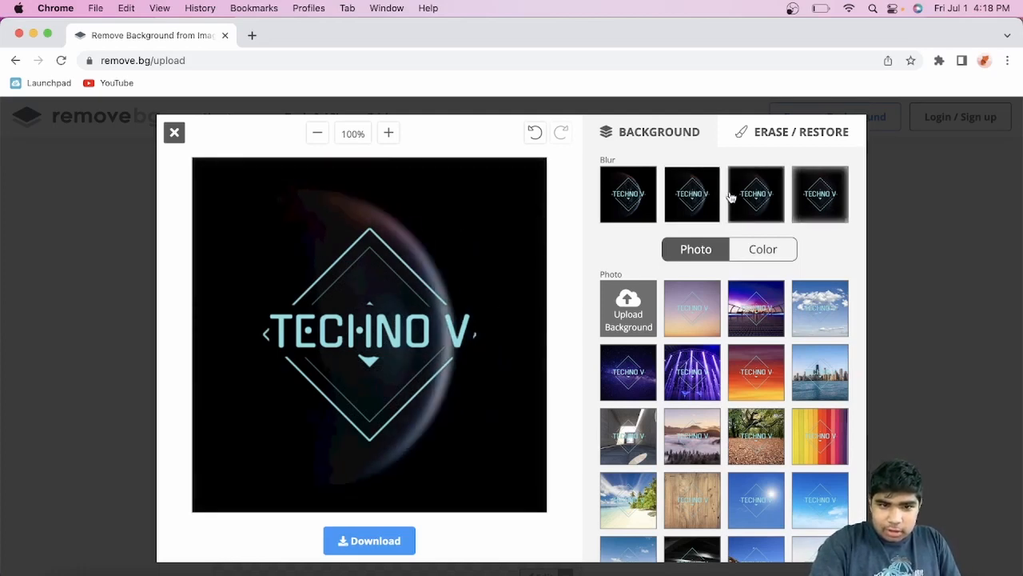
left_click(731, 197)
left_click(682, 212)
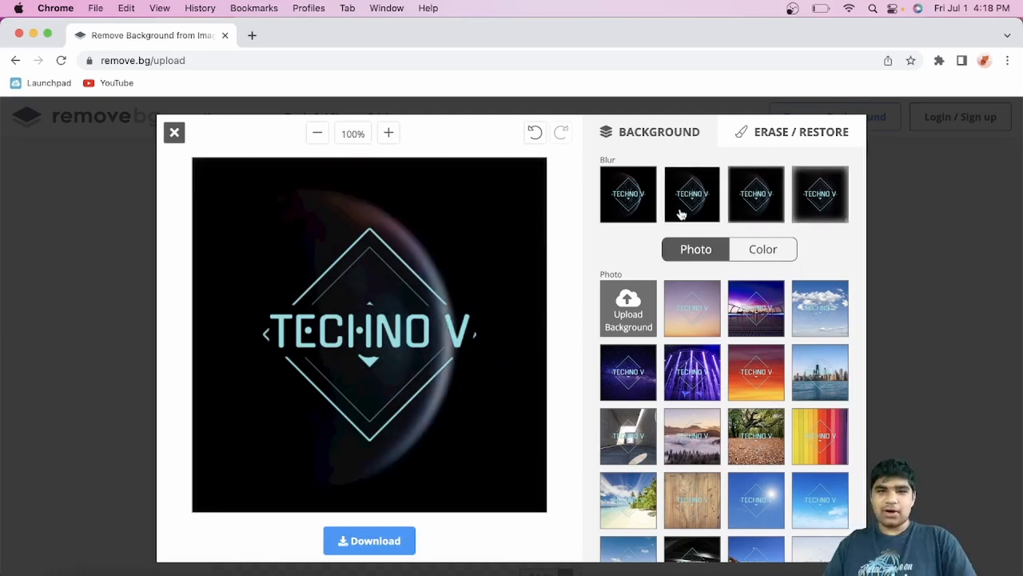